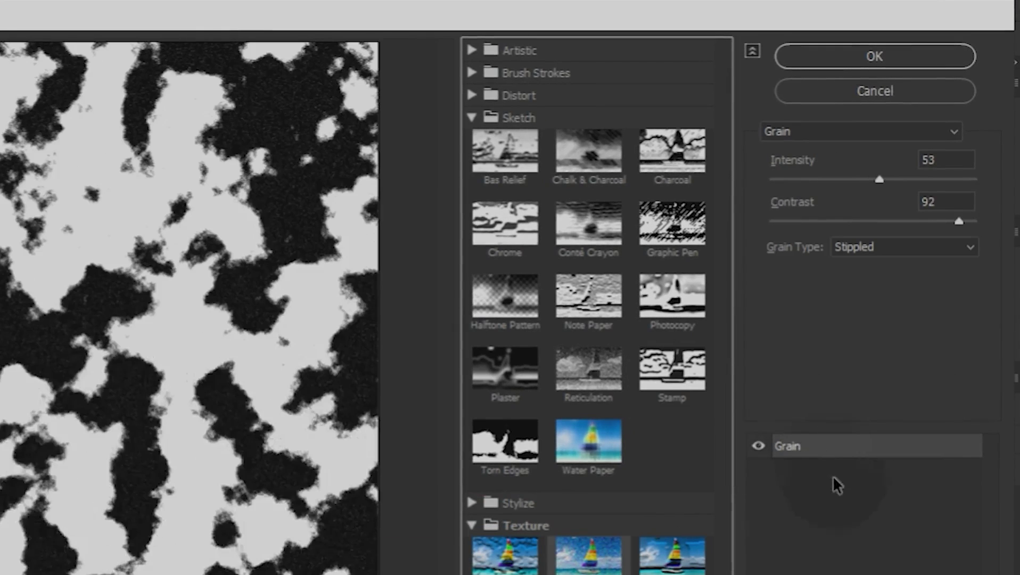
Step: Add a Stamp effect above Grain with Light/Dark Balance 33 and Smoothness 46, and stack a second Stamp effect on it
left_click(672, 369)
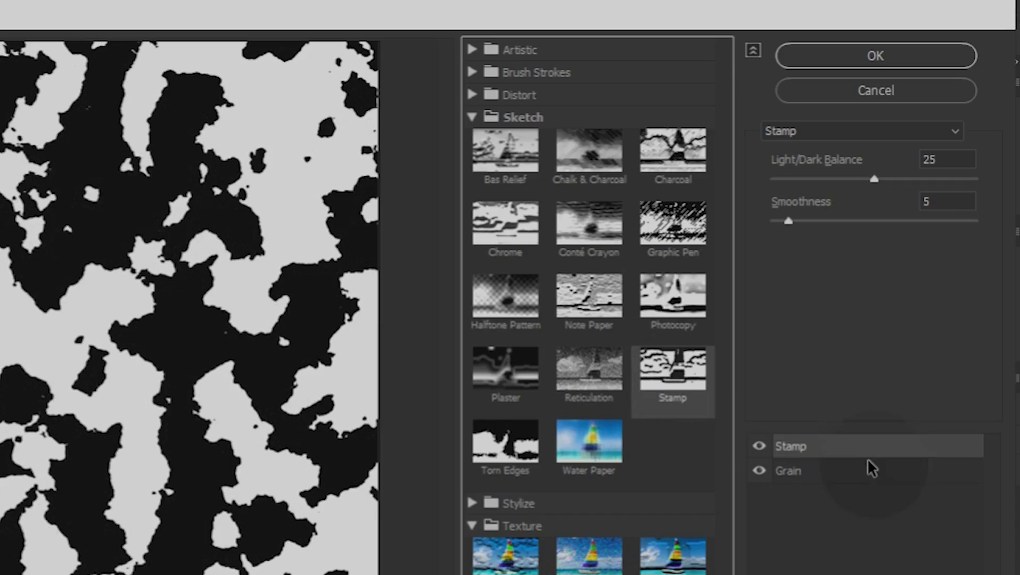
left_click(945, 158)
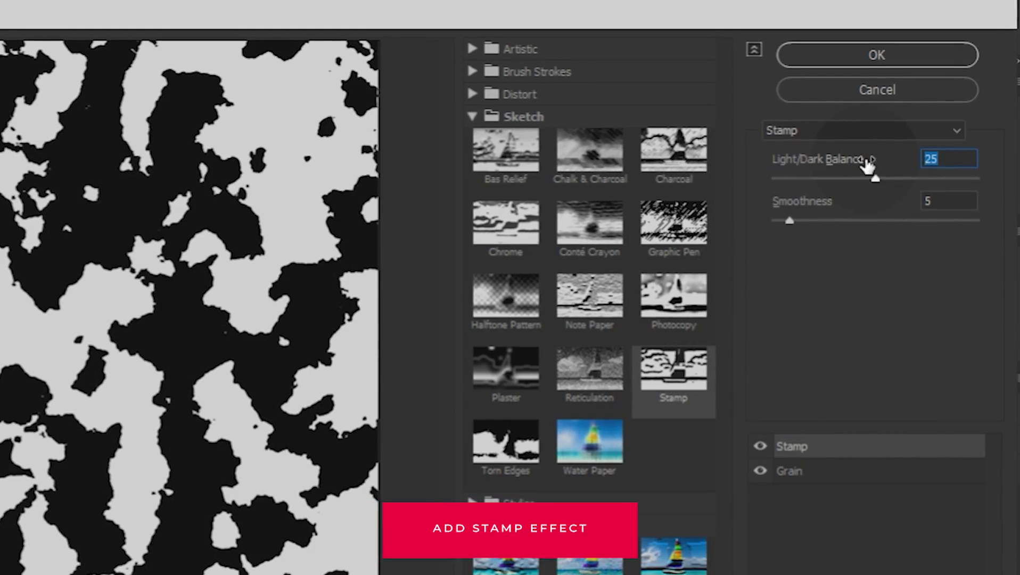
type("33")
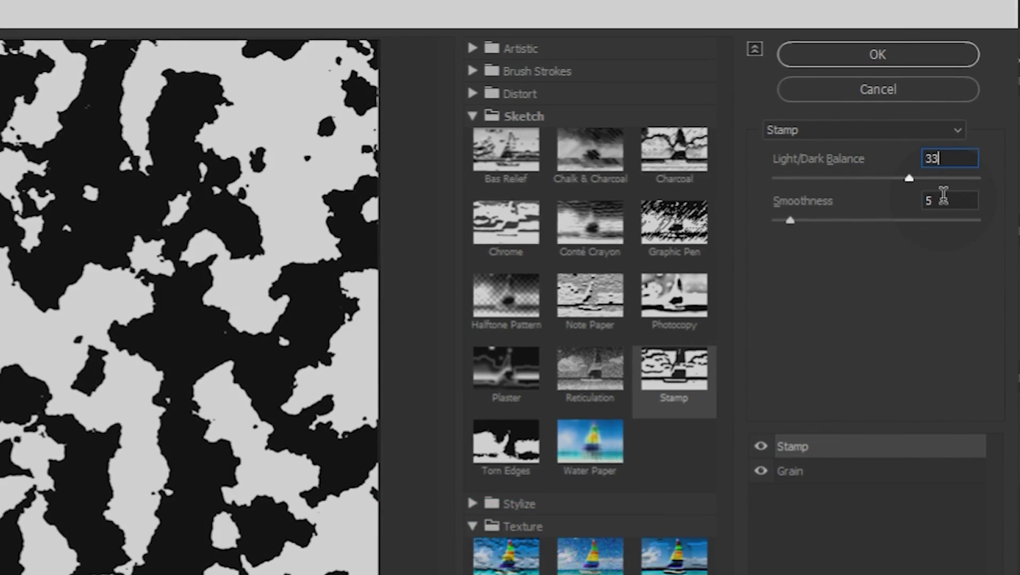
double_click(941, 201)
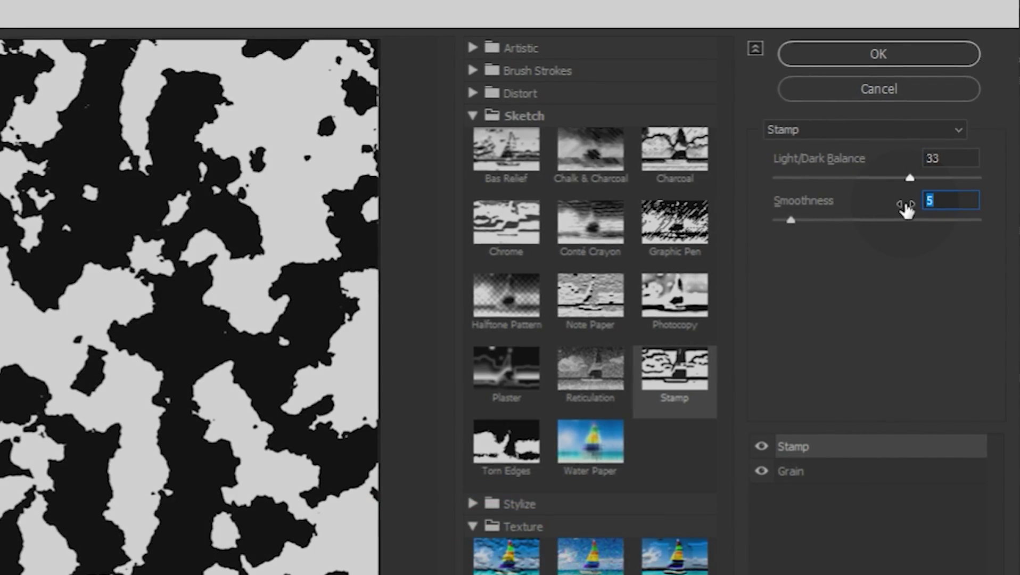
type("46")
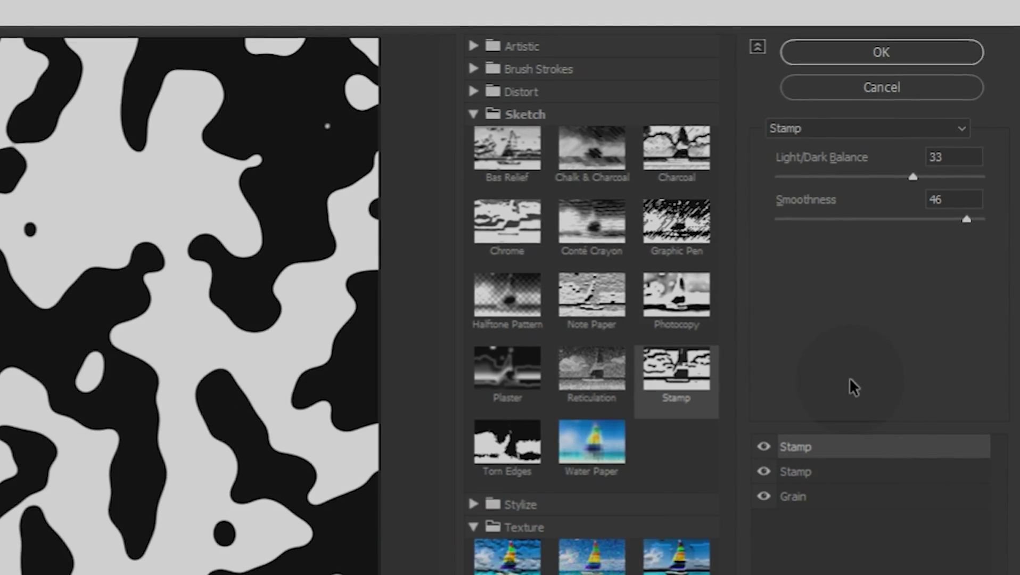
Step: Adjust the upper Stamp effect to a Light/Dark Balance of 40 and a Smoothness of 43
left_click(962, 156)
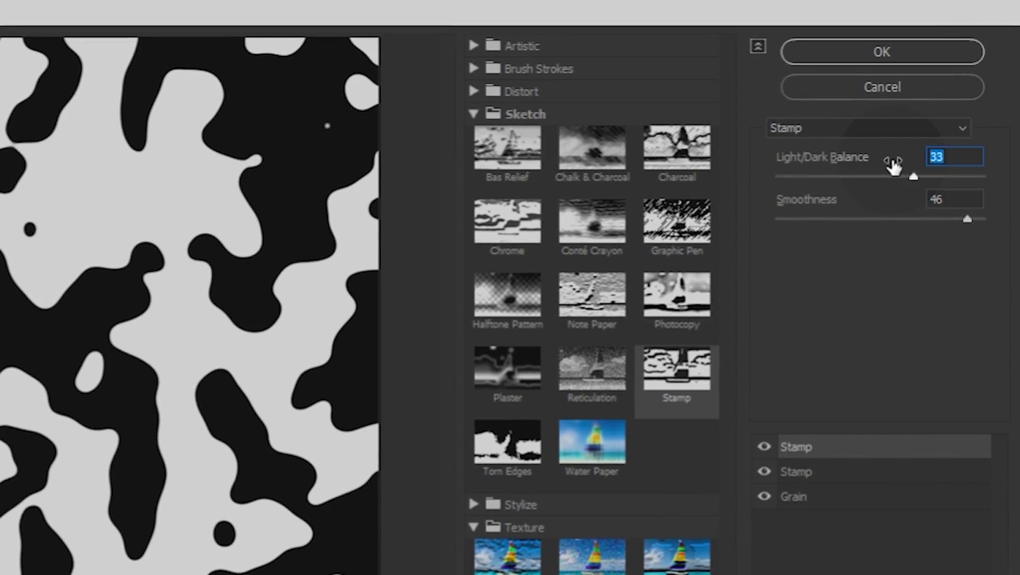
left_click(958, 198)
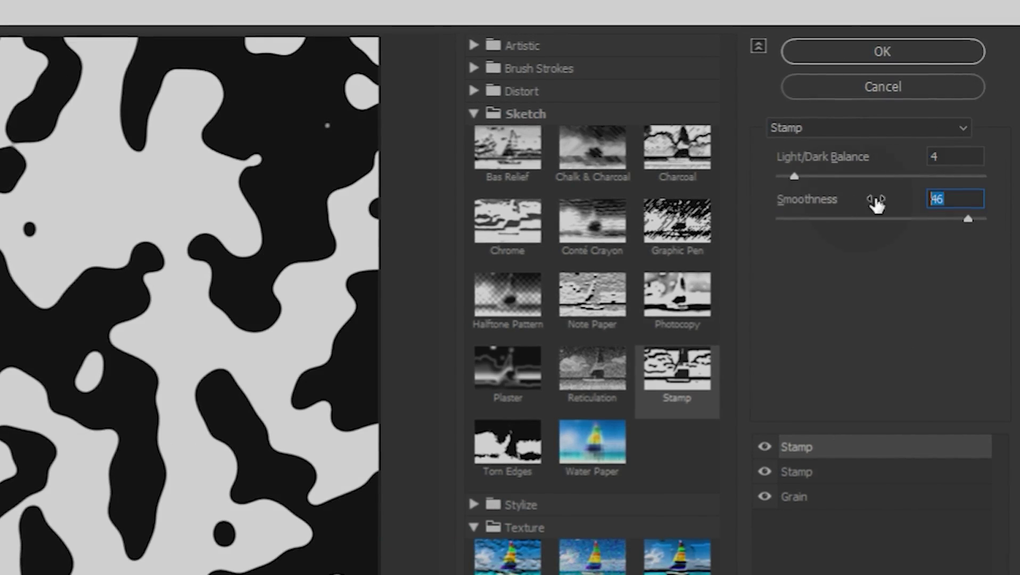
type("18")
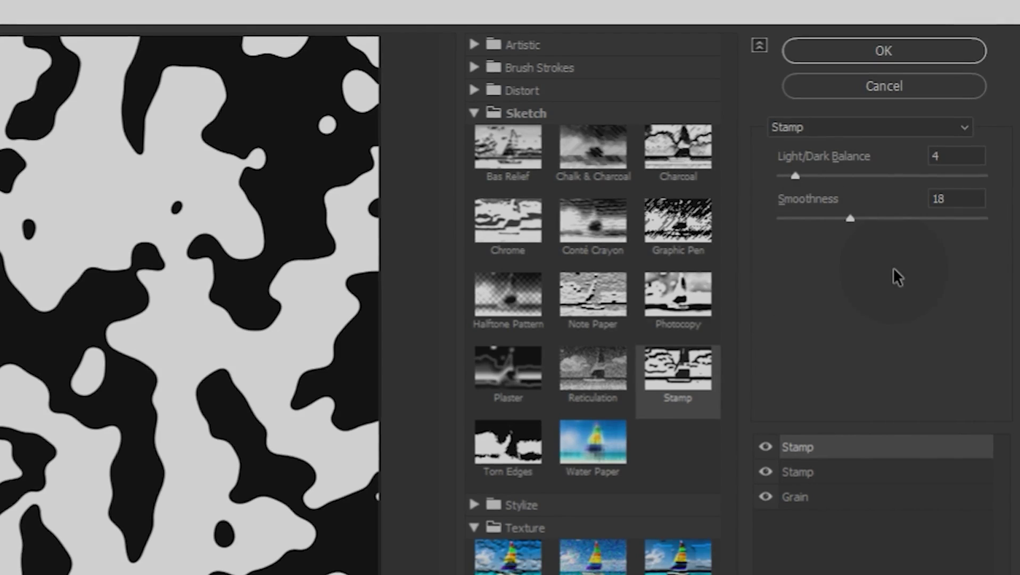
left_click_drag(867, 220, 892, 218)
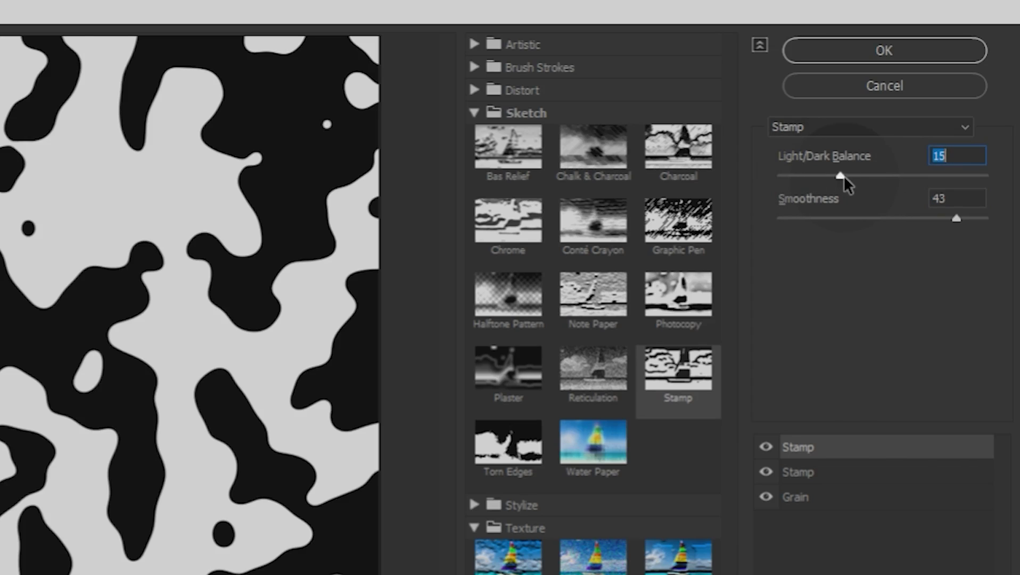
left_click_drag(953, 176, 949, 177)
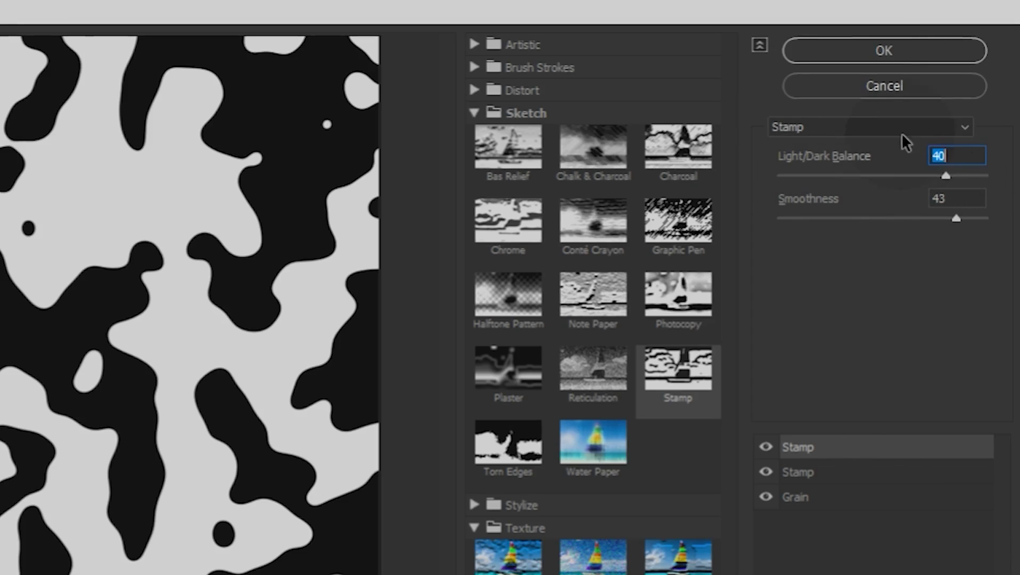
Step: Set the lower Stamp effect's Smoothness to 15 and the Grain effect's Contrast to 83, and apply the filter stack
left_click(813, 473)
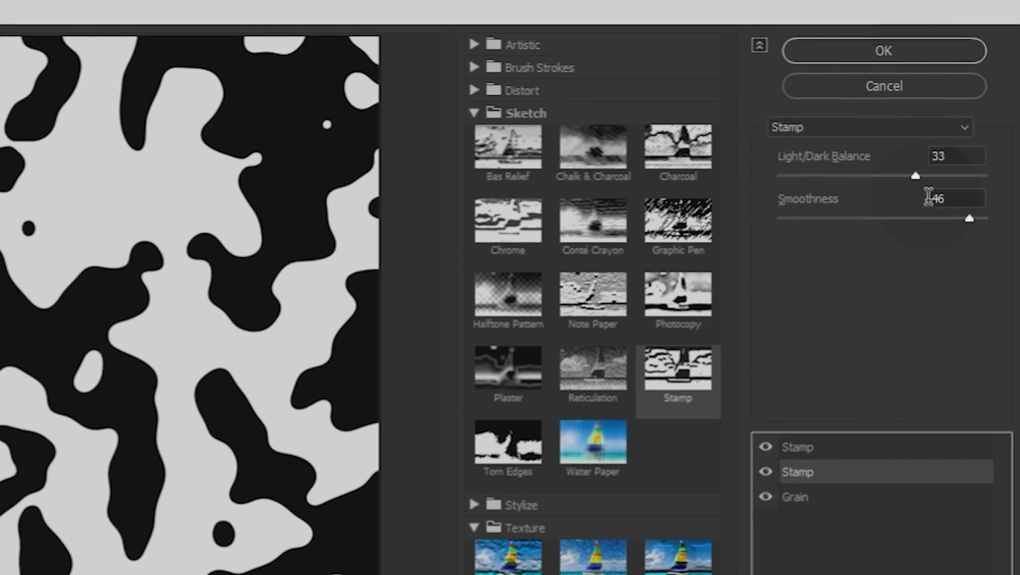
left_click_drag(967, 213, 835, 218)
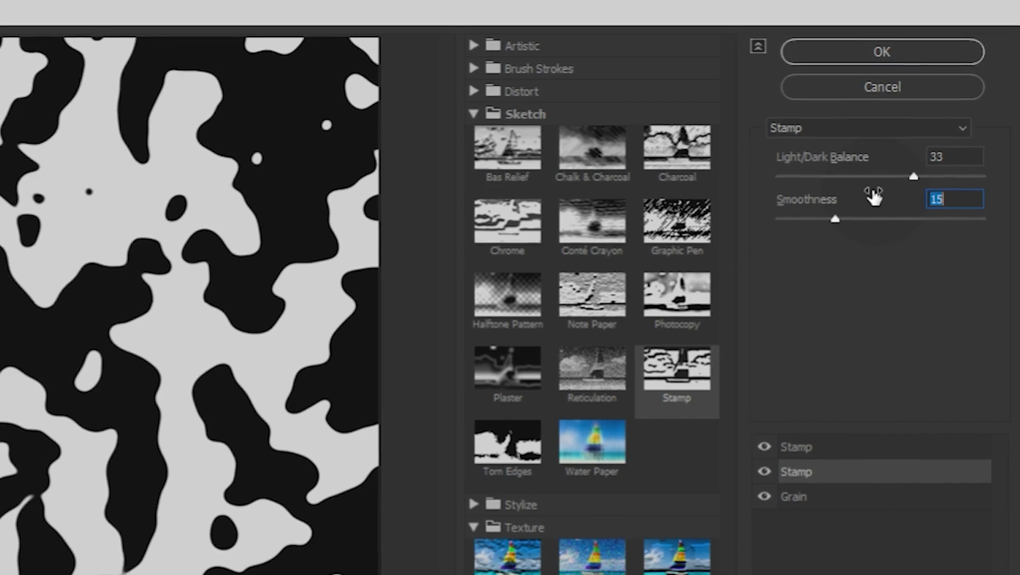
left_click(886, 496)
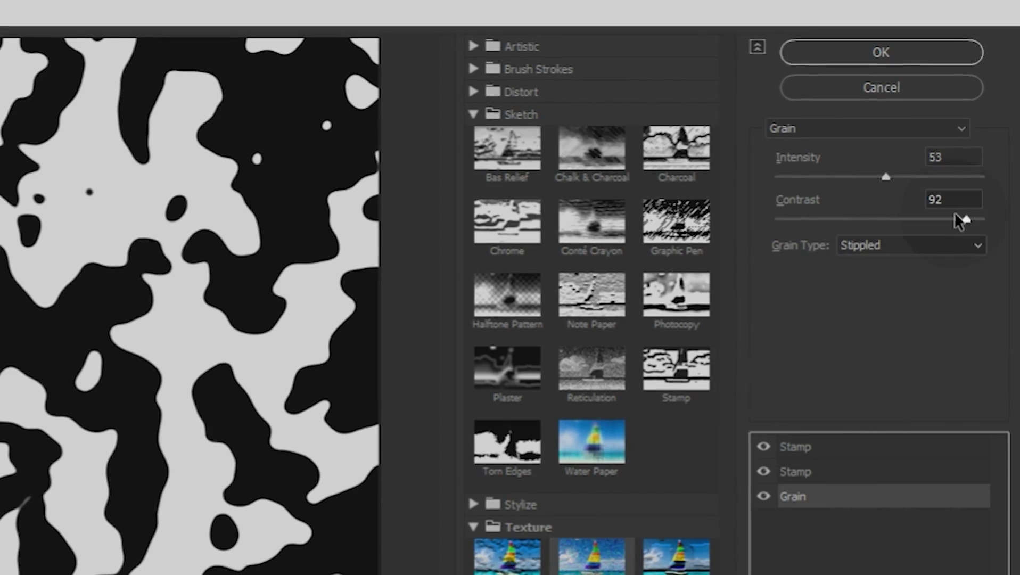
left_click(913, 219)
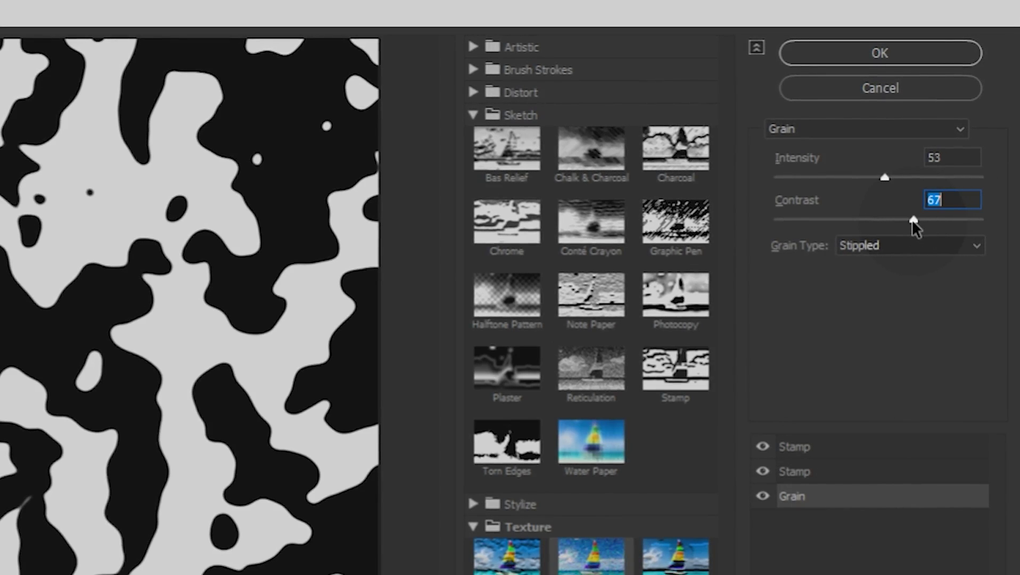
left_click_drag(913, 221, 940, 215)
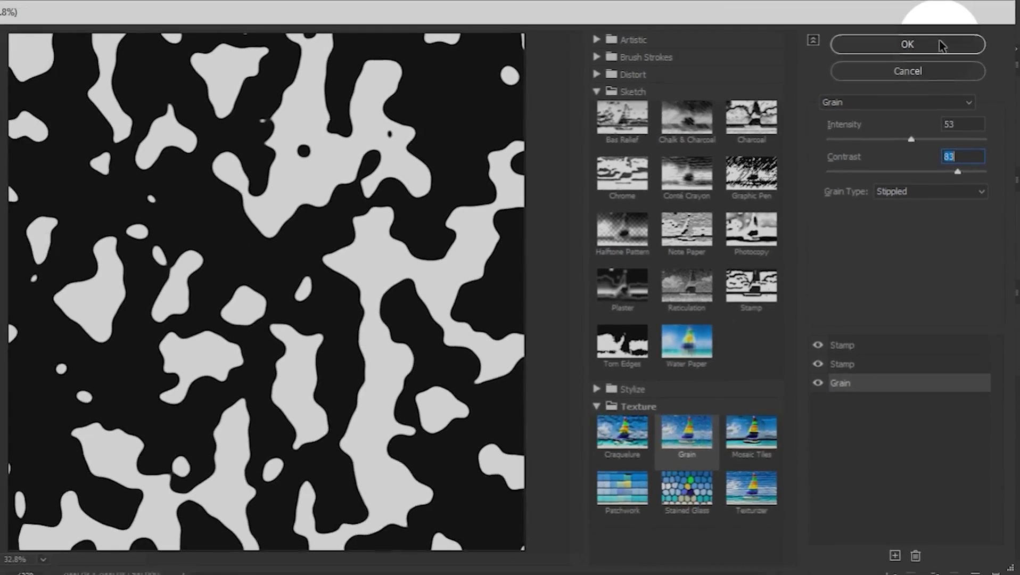
left_click(942, 45)
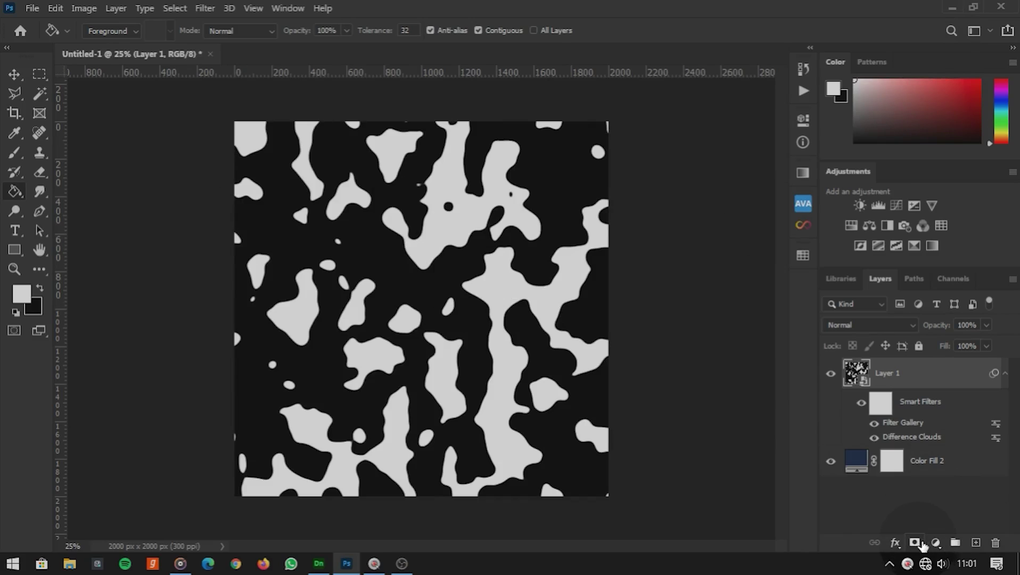
Step: Add a Solid Color fill layer above Layer 1 using the bright green 00ff60 swatch
left_click(936, 543)
left_click(900, 277)
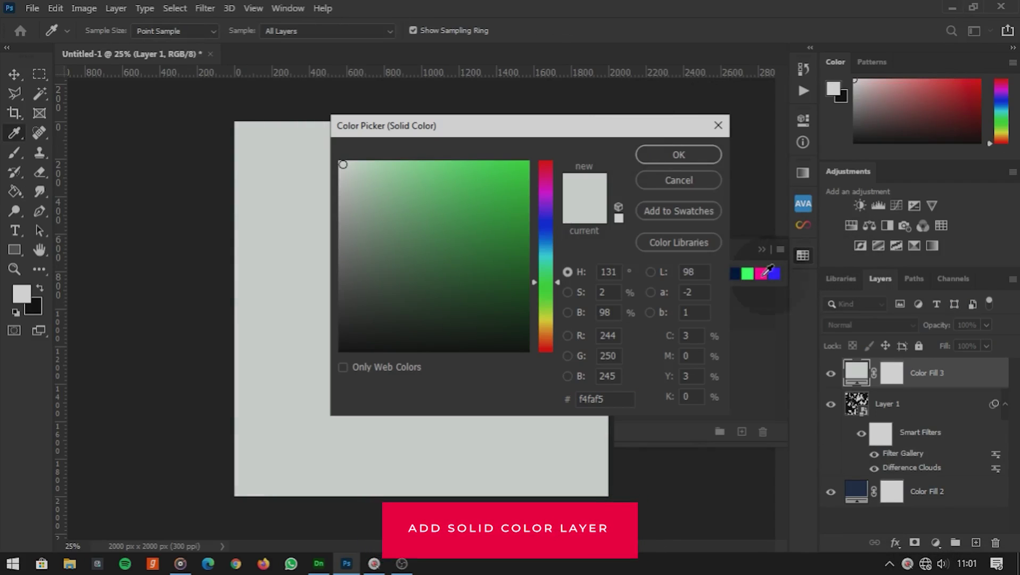
left_click_drag(474, 126, 319, 126)
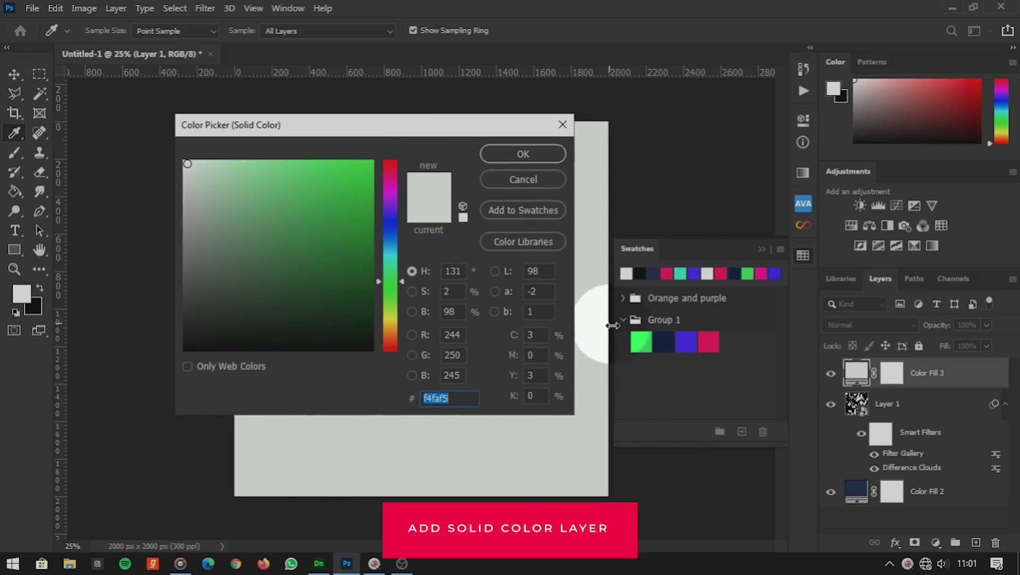
left_click(644, 337)
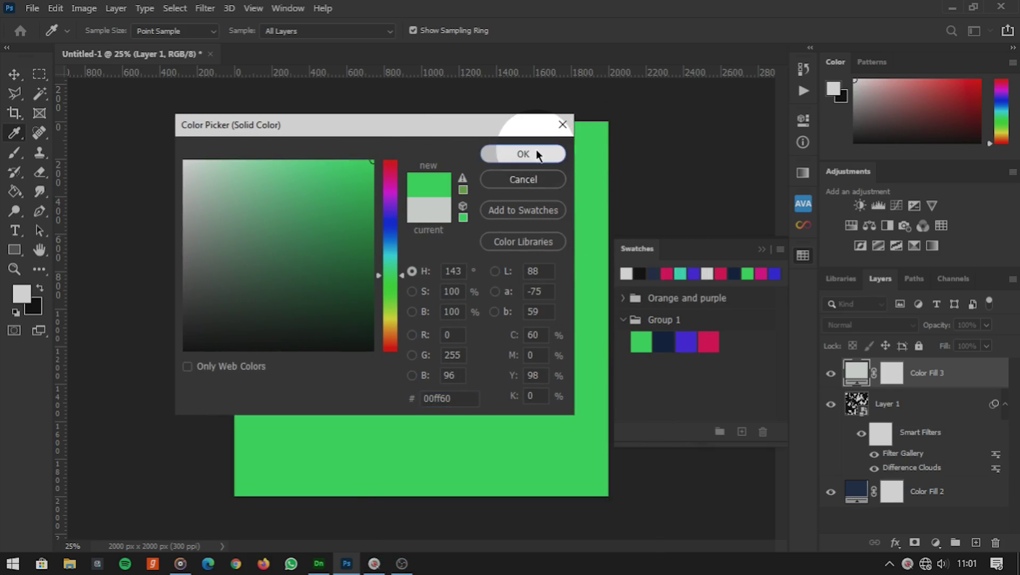
left_click(506, 154)
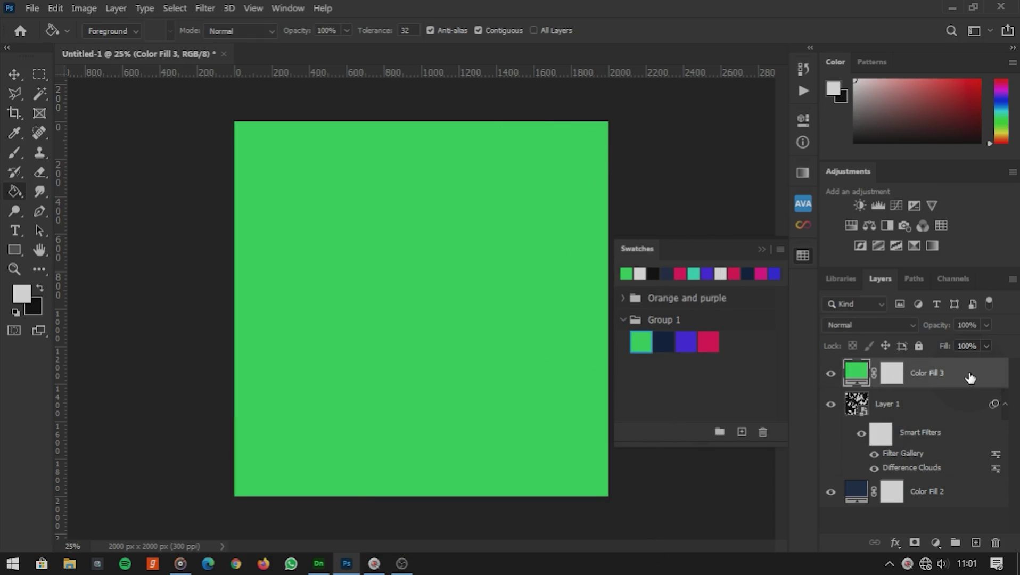
Step: Raise the green fill's Blend If underlying-layer black point so it covers only the light shapes, and clip the fill to Layer 1
double_click(983, 392)
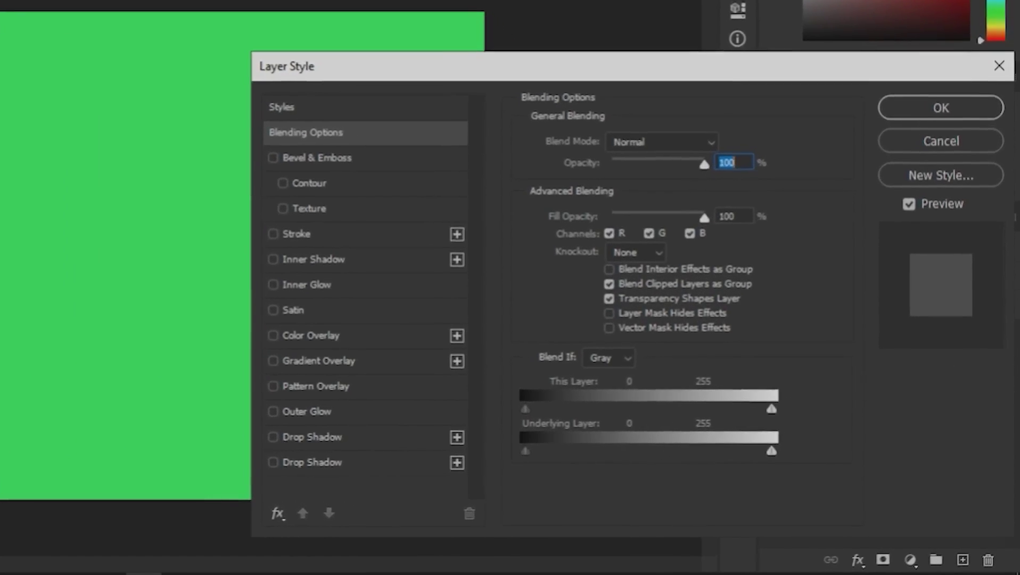
left_click_drag(502, 450, 633, 453)
left_click(927, 93)
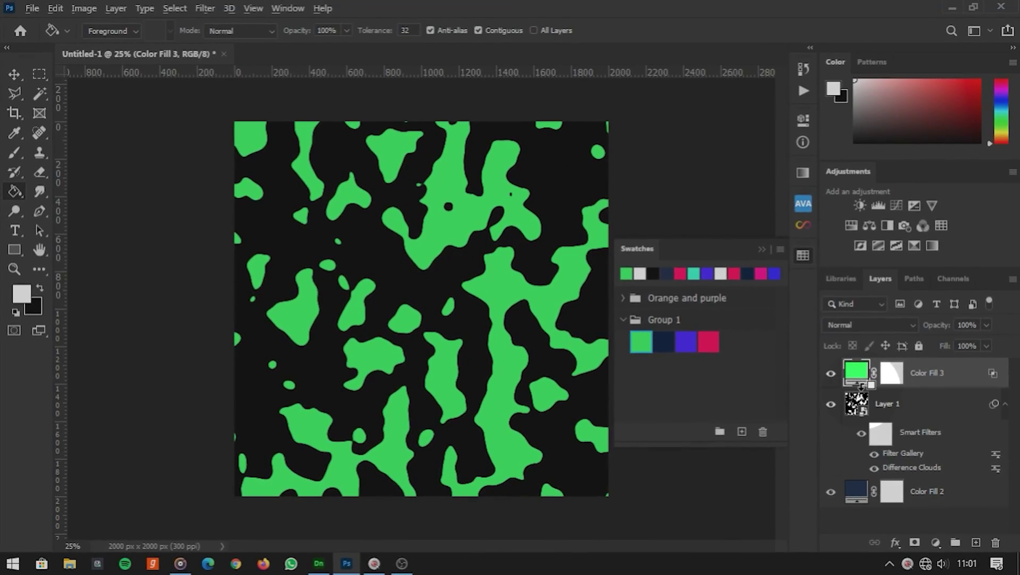
left_click(936, 415)
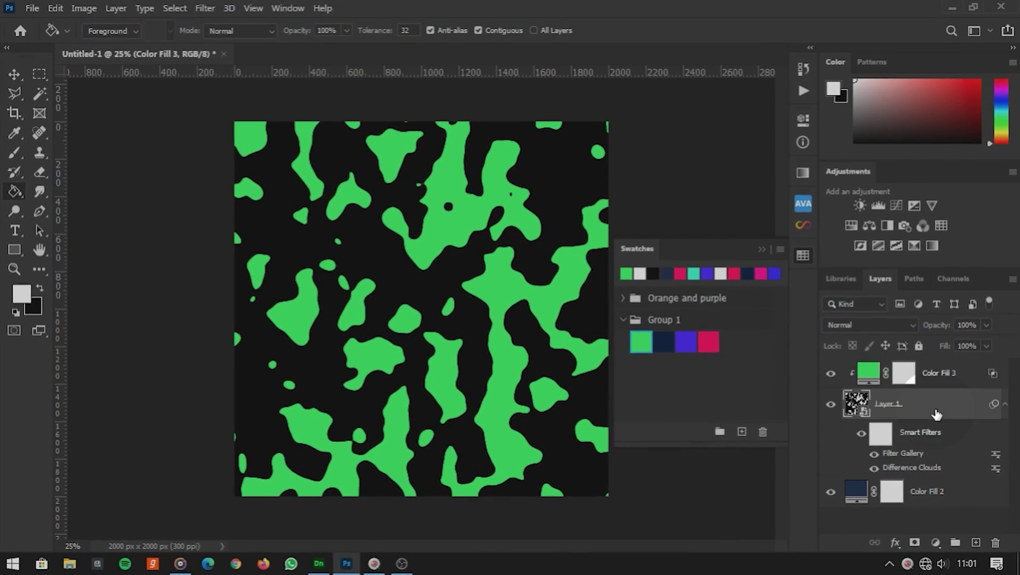
Step: Split Layer 1's Blend If This Layer black point to 1 / 81 to drop out its black areas, keeping the navy Color Fill 2 visible
double_click(937, 414)
left_click_drag(699, 171, 607, 122)
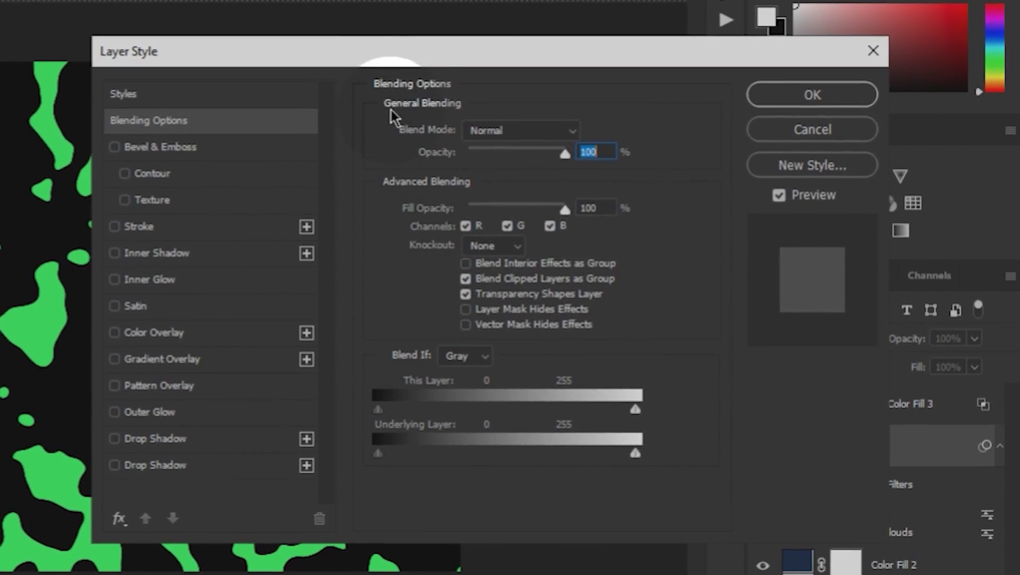
left_click_drag(430, 64, 473, 60)
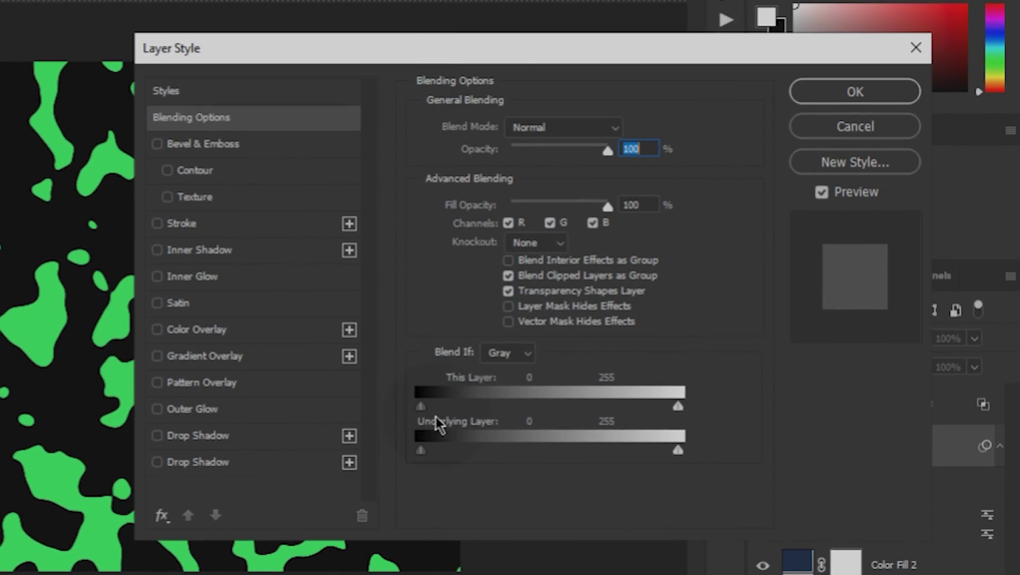
left_click_drag(425, 407, 468, 411)
key("alt")
left_click_drag(469, 411, 511, 405)
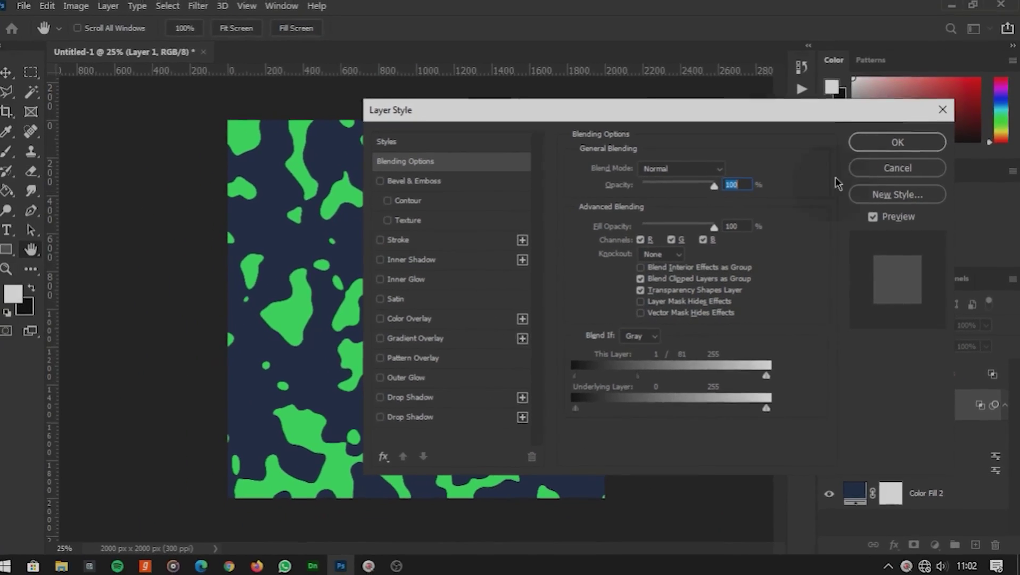
left_click(852, 97)
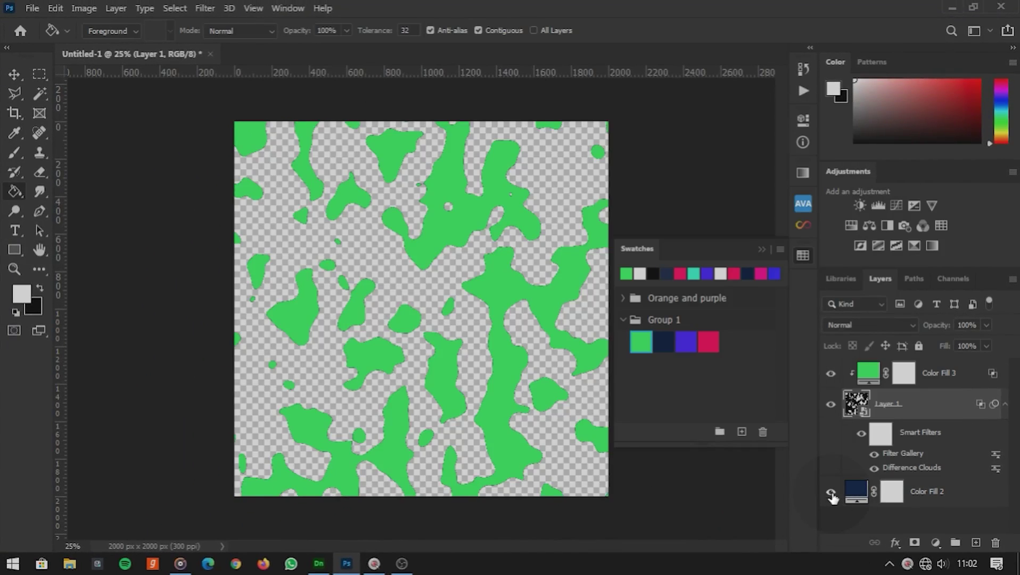
left_click(832, 492)
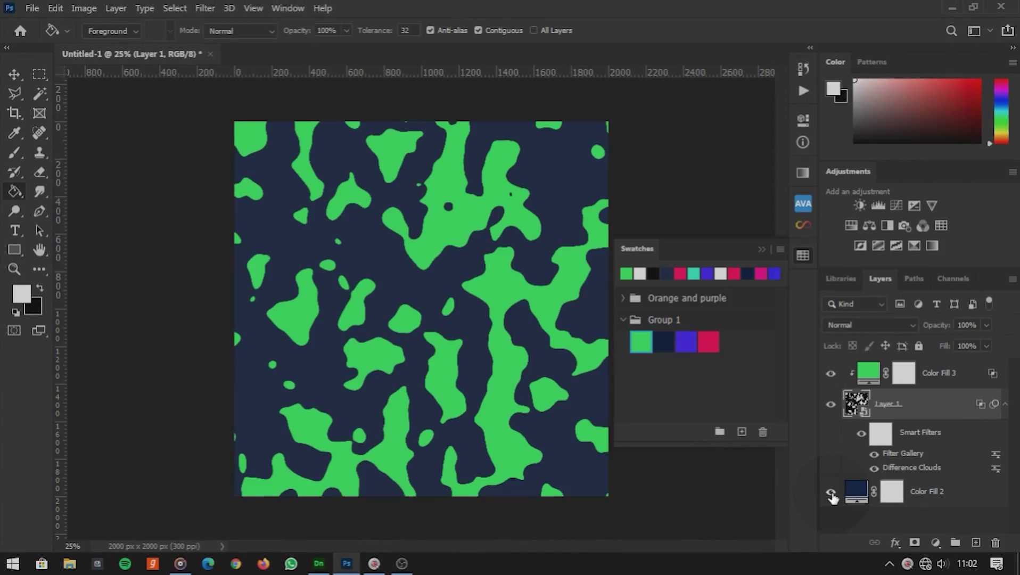
Step: Group Layer 1 with its clipped green fill as "pattern 1" and duplicate the group twice
left_click(942, 376)
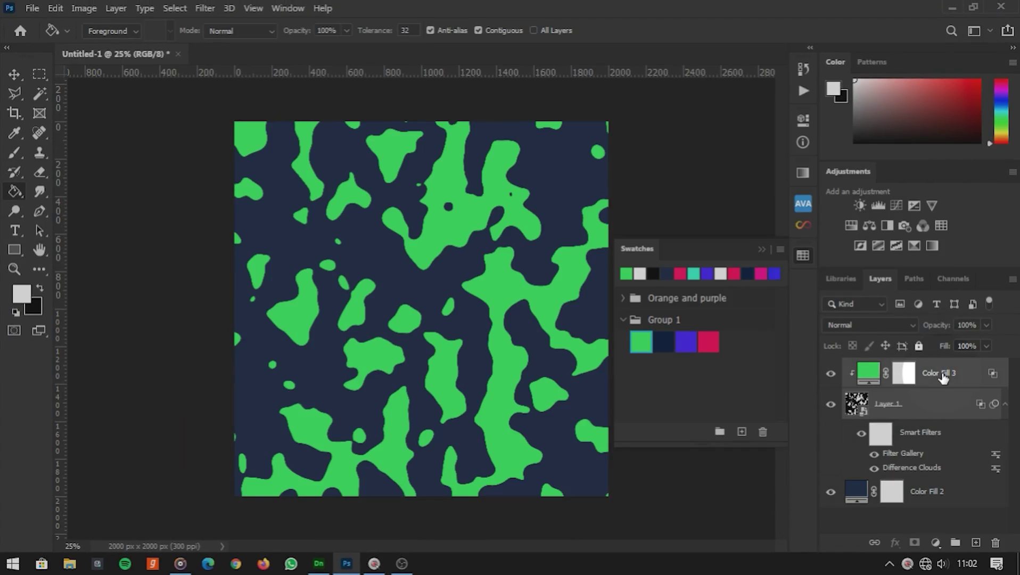
key("ctrl+g")
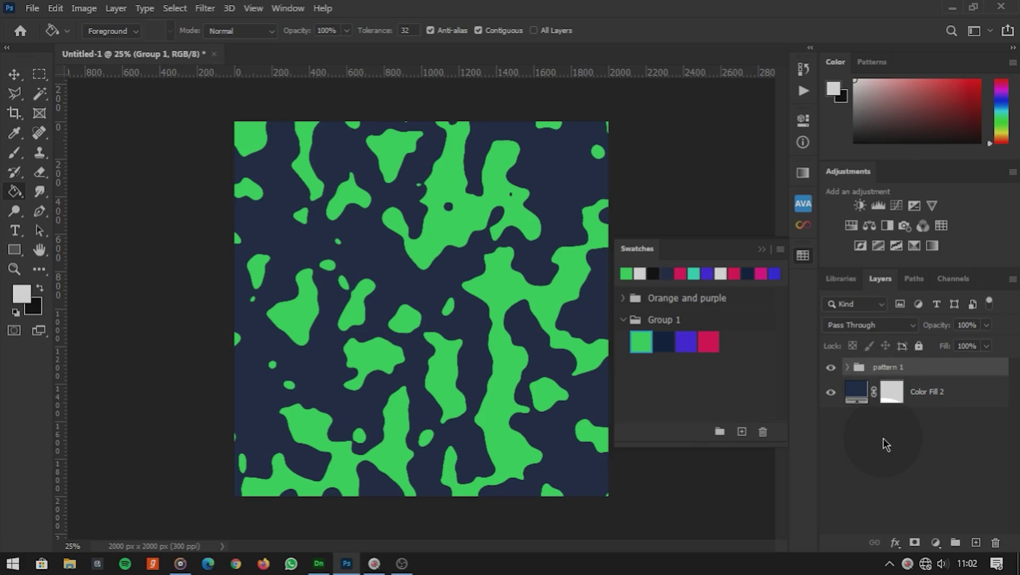
left_click(925, 368)
key("ctrl+j")
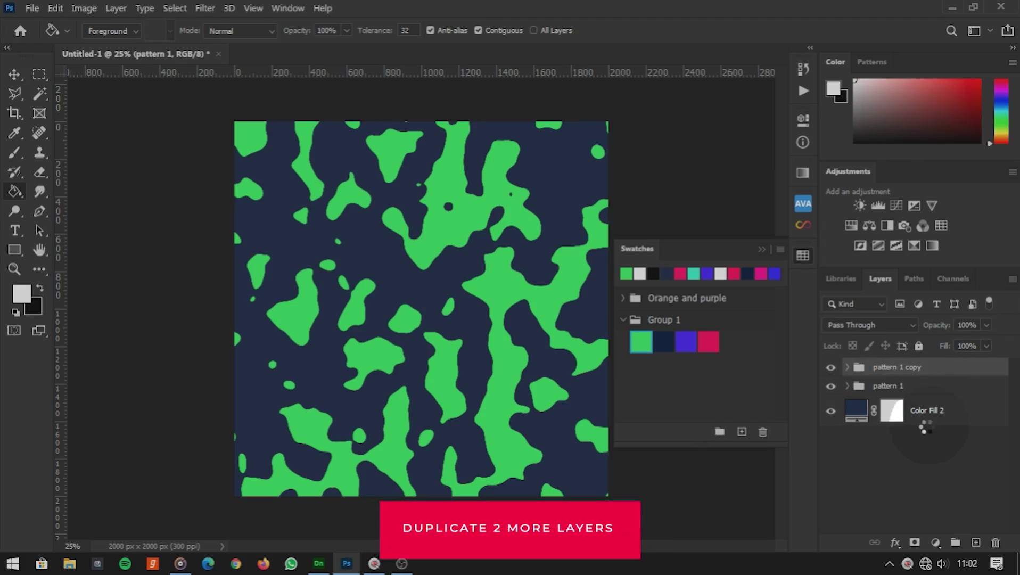
key("ctrl+j")
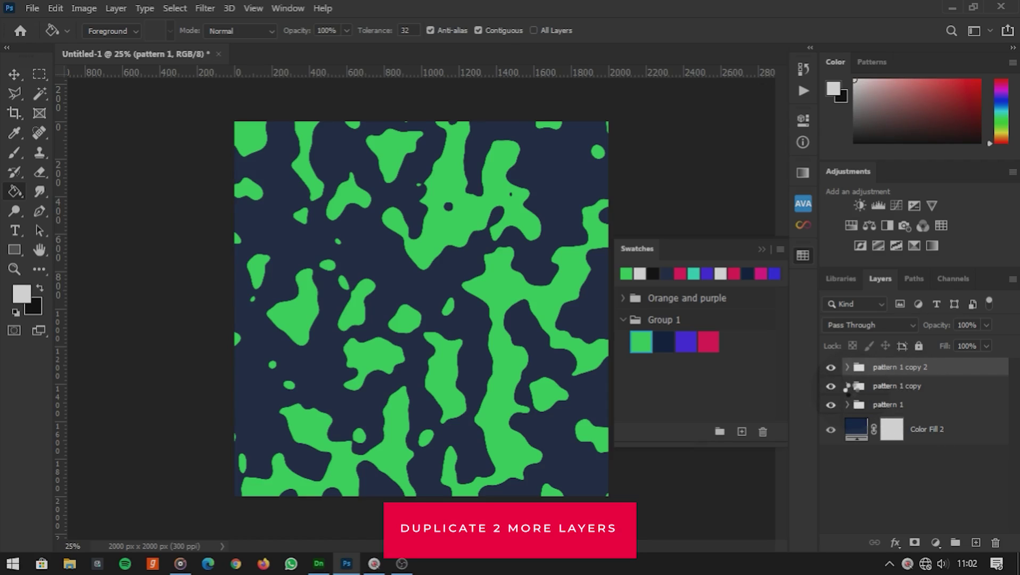
Step: In the pattern 1 copy group, recolor the fill with the blue-violet swatch and re-randomize Layer 1's Difference Clouds filter
left_click(852, 386)
left_click(847, 386)
double_click(880, 410)
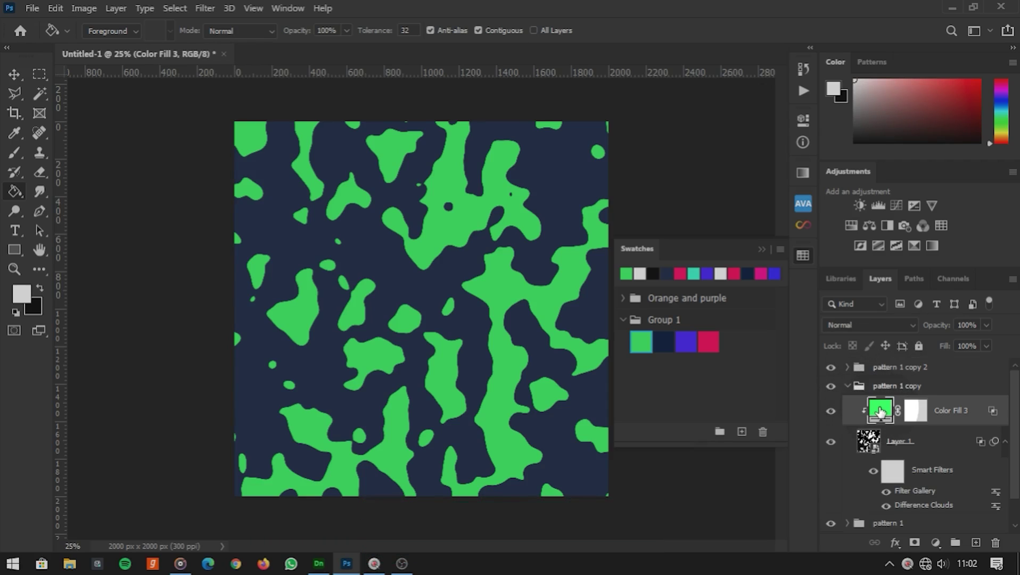
left_click(690, 340)
left_click(527, 154)
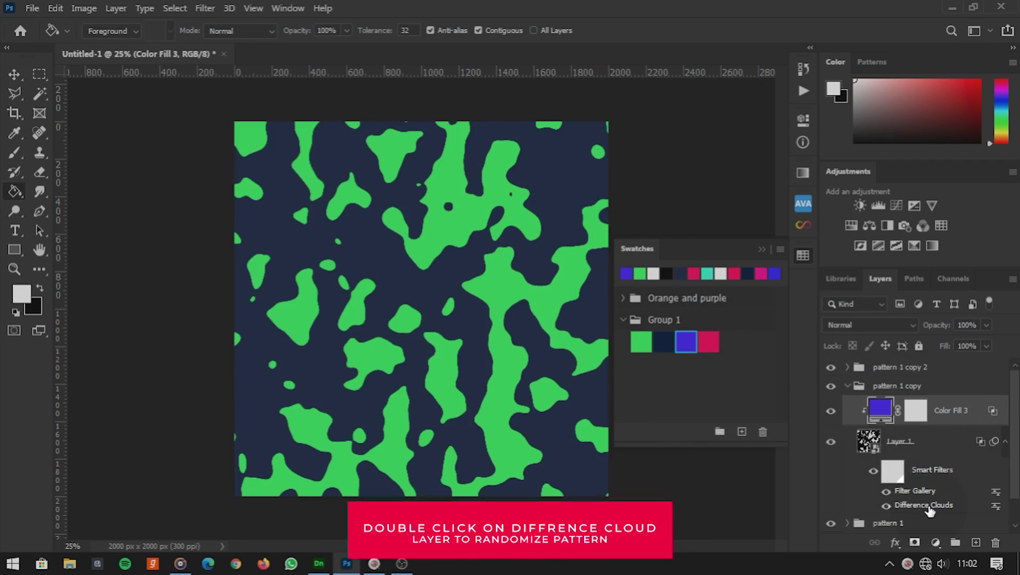
left_click(922, 443)
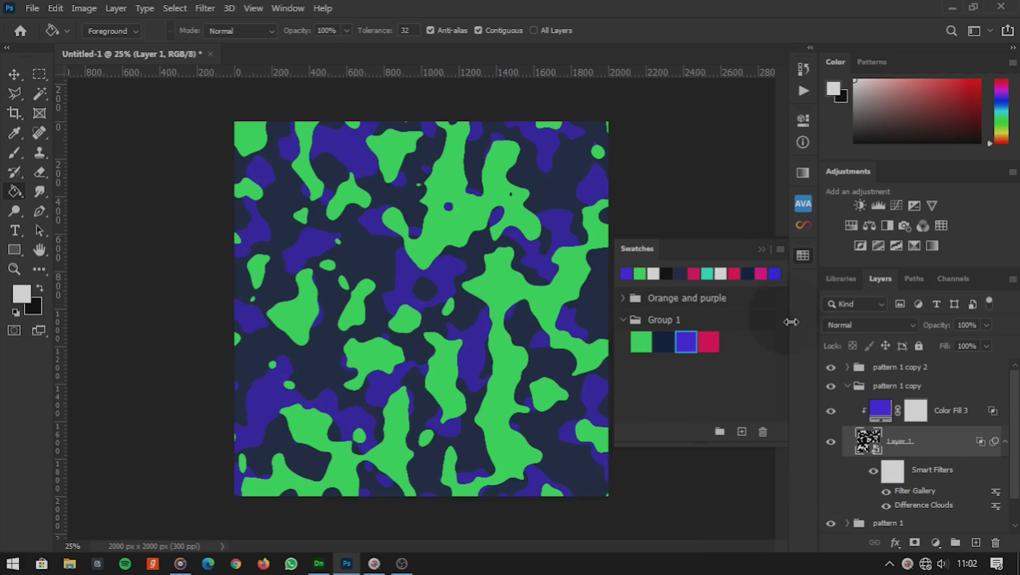
Step: In the pattern 1 copy 2 group, recolor the fill with the ff0066 red-pink swatch and re-randomize Layer 1's Difference Clouds filter
left_click(847, 387)
left_click(844, 373)
left_click(848, 367)
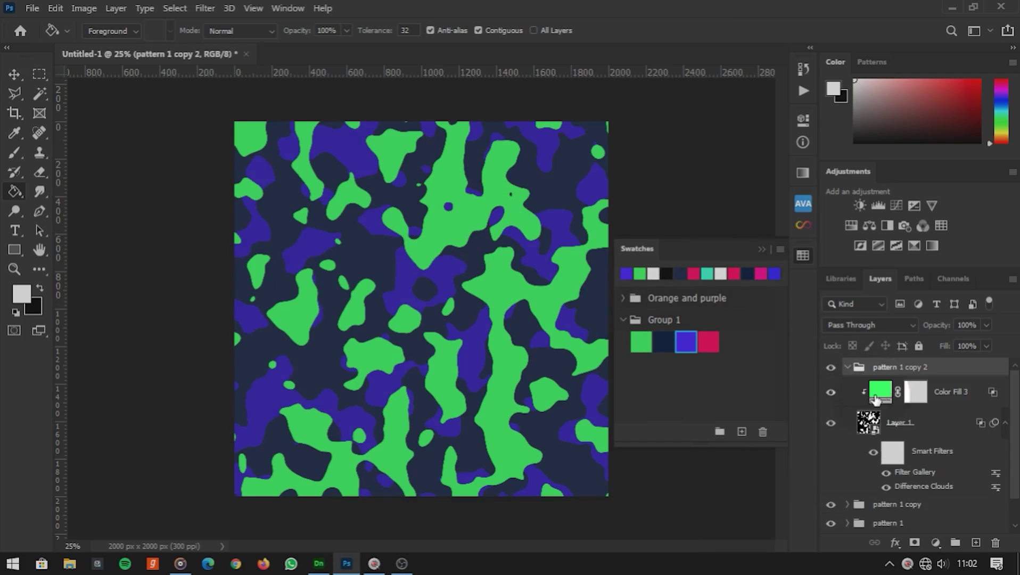
left_click(885, 394)
double_click(882, 393)
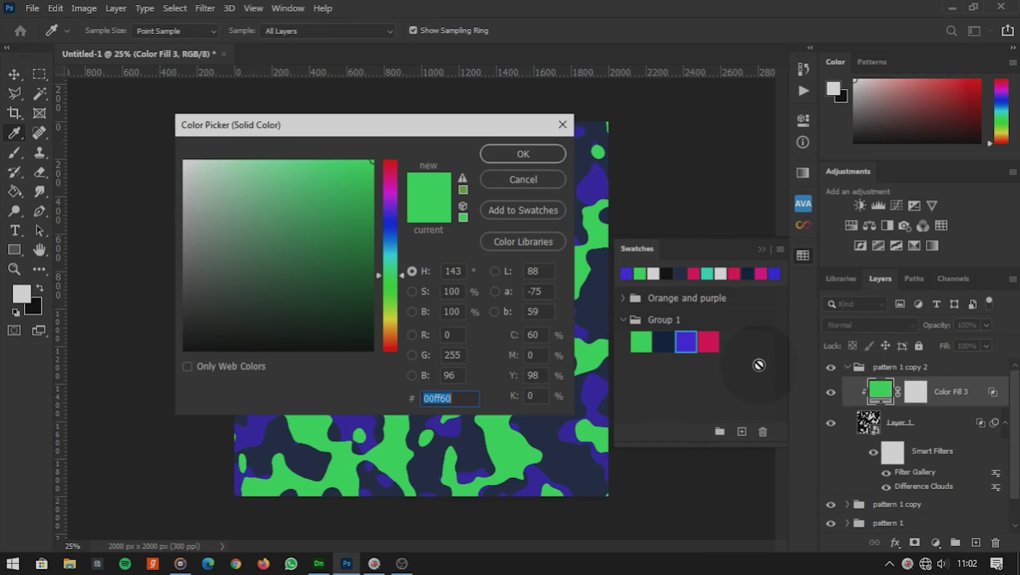
left_click(710, 342)
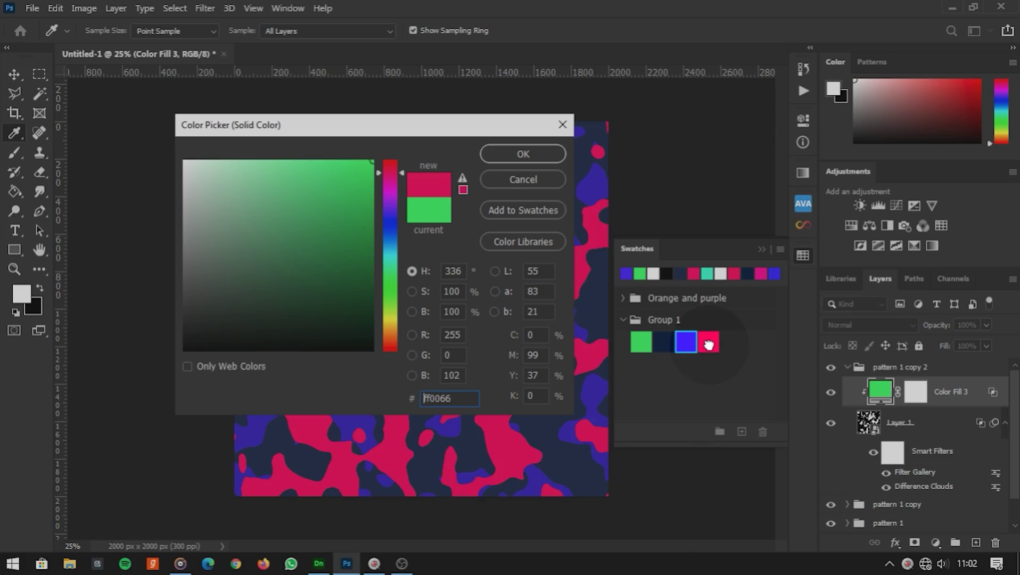
left_click(523, 154)
left_click(861, 459)
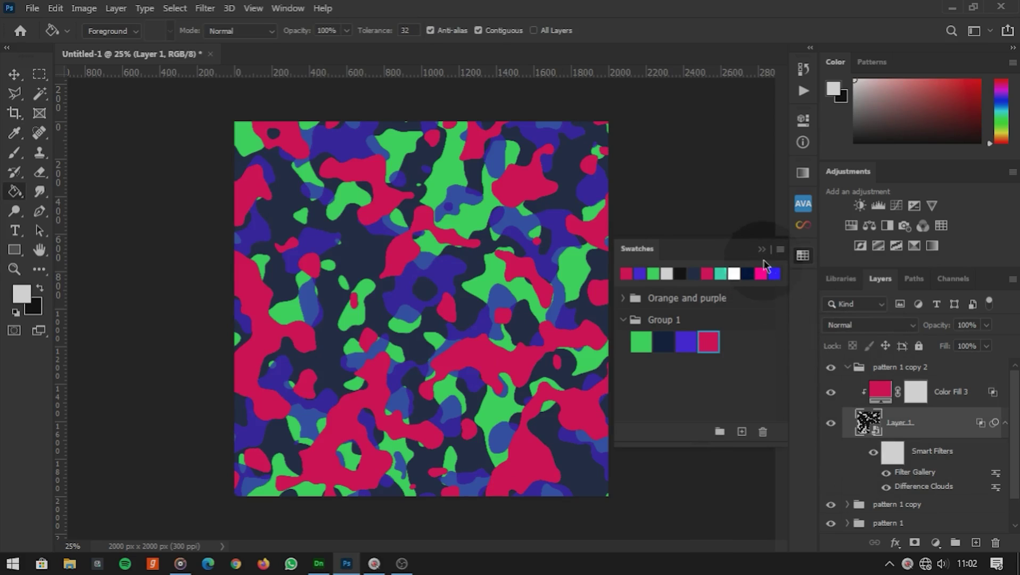
left_click(762, 250)
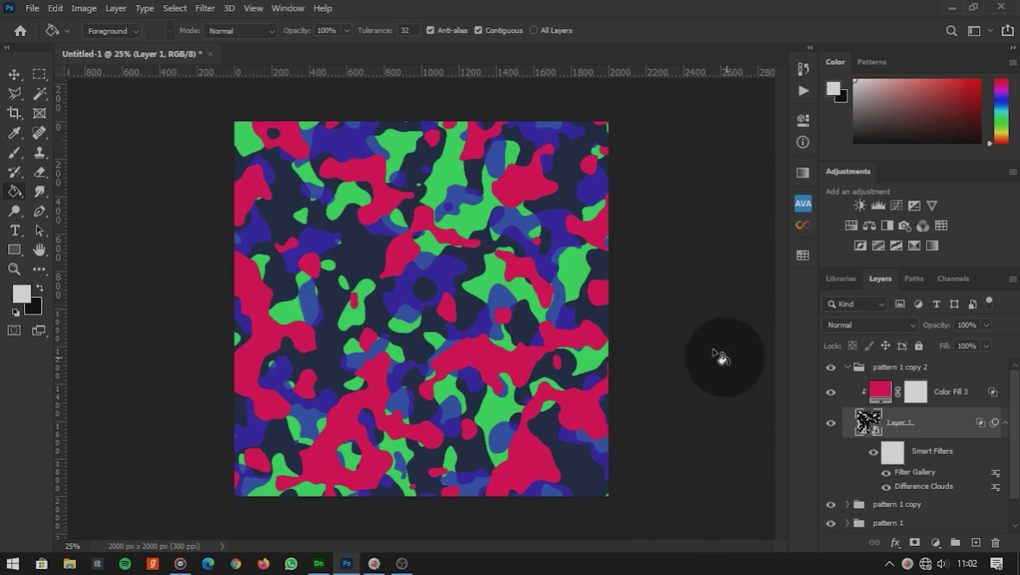
Step: Set the Blend If This Layer black point of Layer 1 in the pattern 1 copy group to 1 / 47, making its violet shapes opaque
scroll(542, 225, "up", 3)
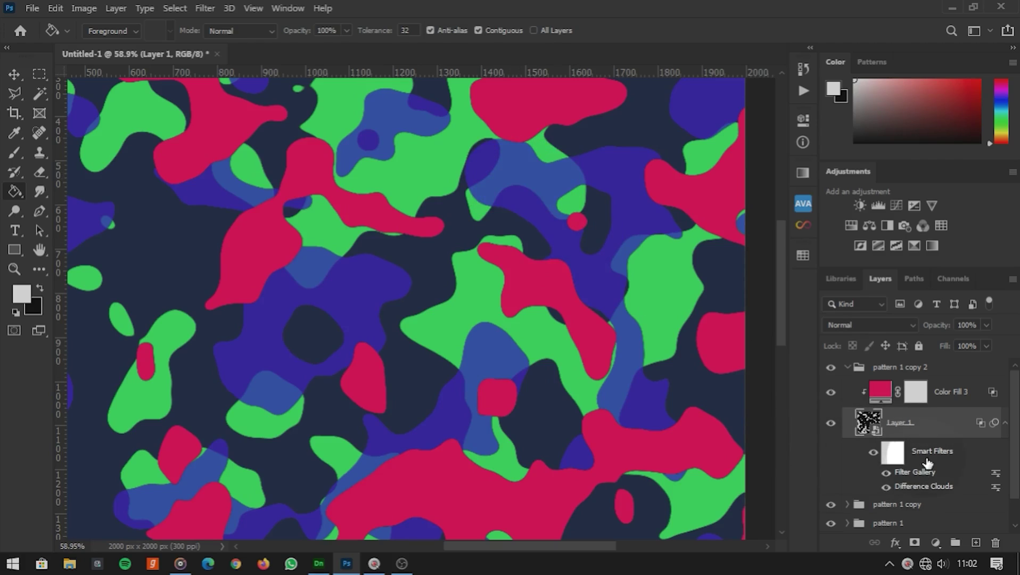
scroll(927, 459, "down", 1)
left_click(905, 475)
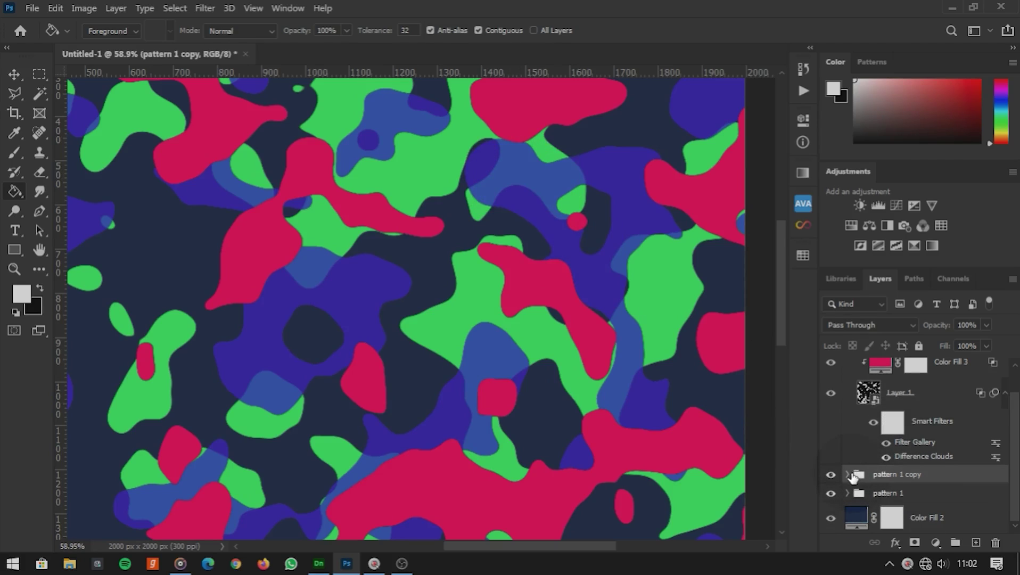
left_click(847, 474)
scroll(865, 471, "down", 1)
scroll(931, 465, "down", 2)
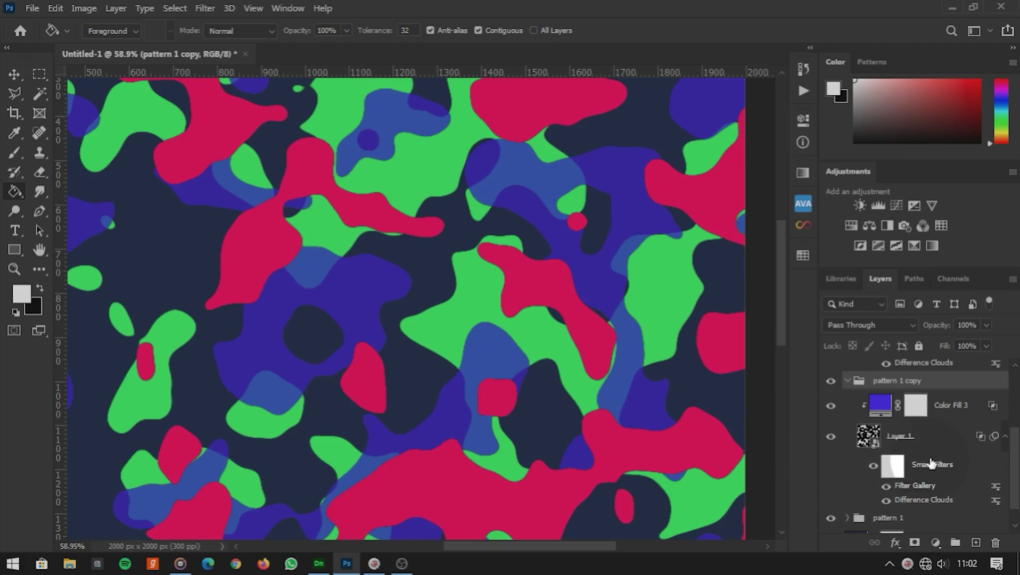
left_click(945, 443)
double_click(945, 443)
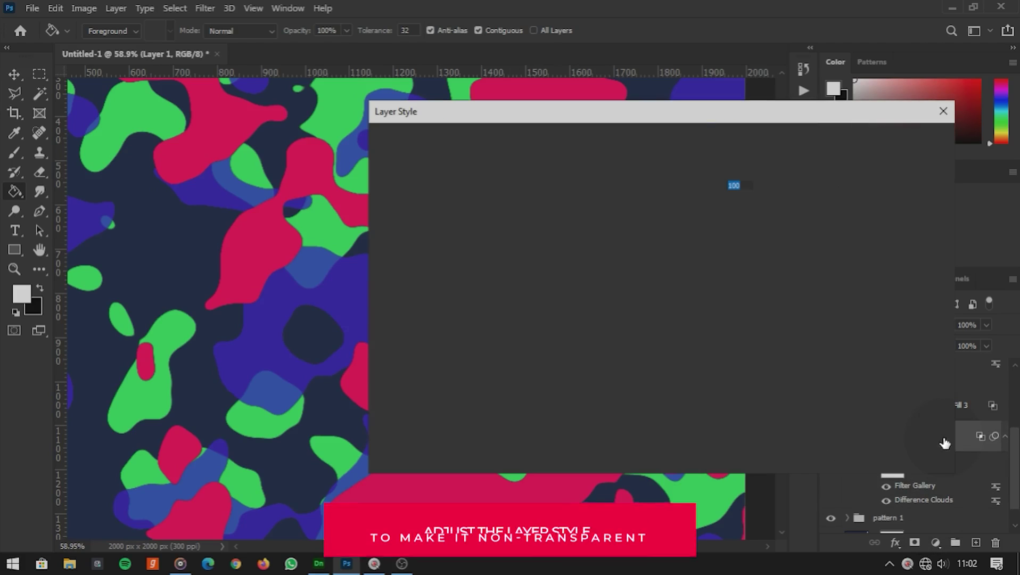
left_click_drag(631, 114, 648, 117)
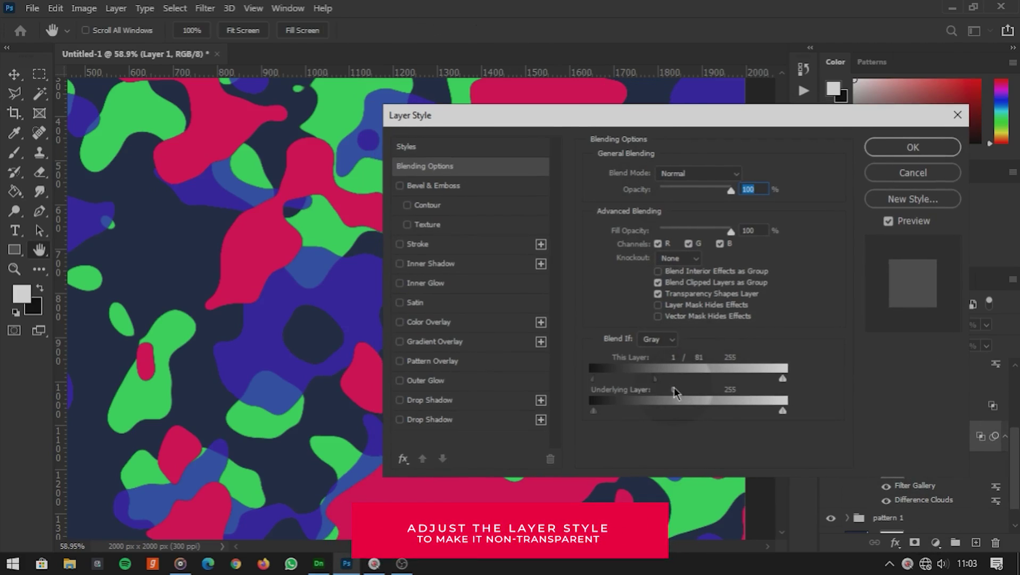
left_click_drag(655, 384, 630, 383)
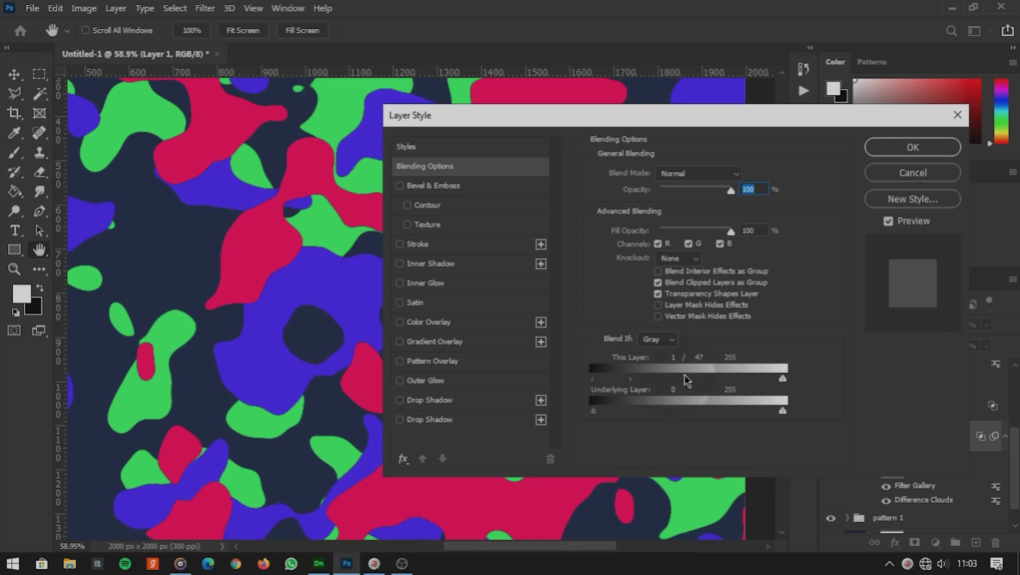
left_click(912, 147)
Step: Duplicate the three pattern groups together and convert the duplicates into a single smart object
scroll(485, 362, "down", 5, "alt")
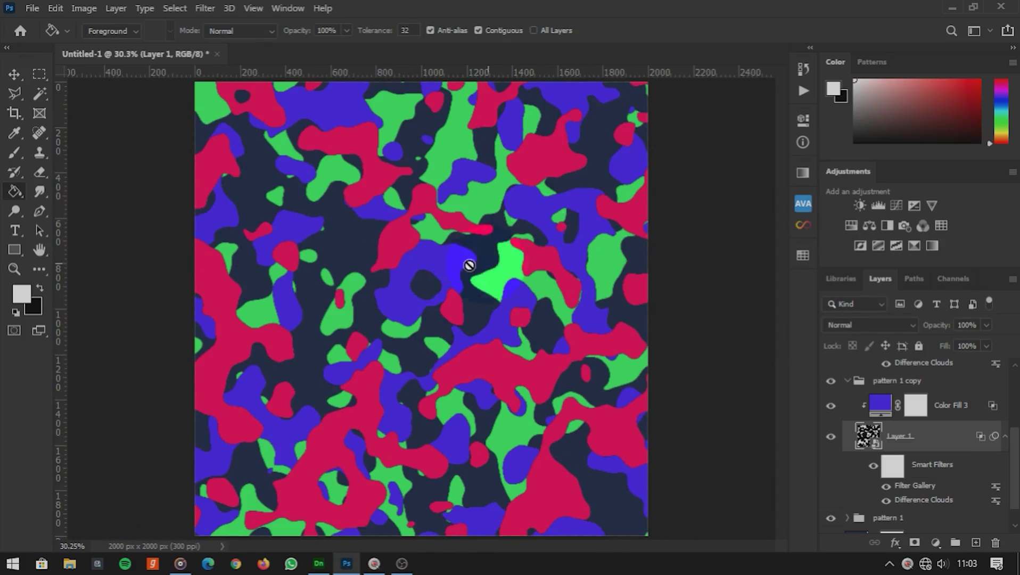
scroll(457, 219, "up", 3, "alt")
scroll(456, 219, "down", 3, "alt")
scroll(456, 218, "down", 1)
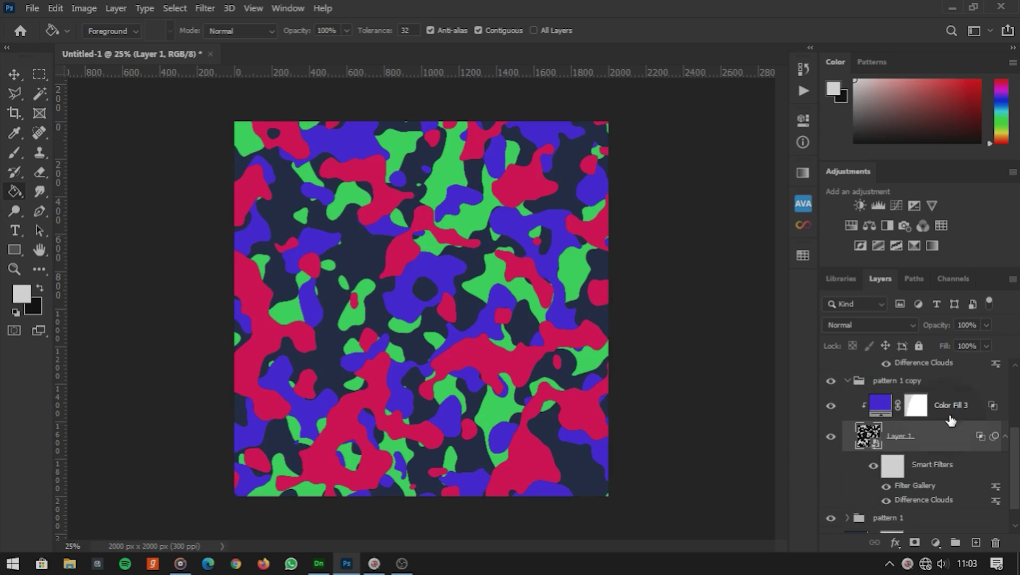
left_click(846, 383)
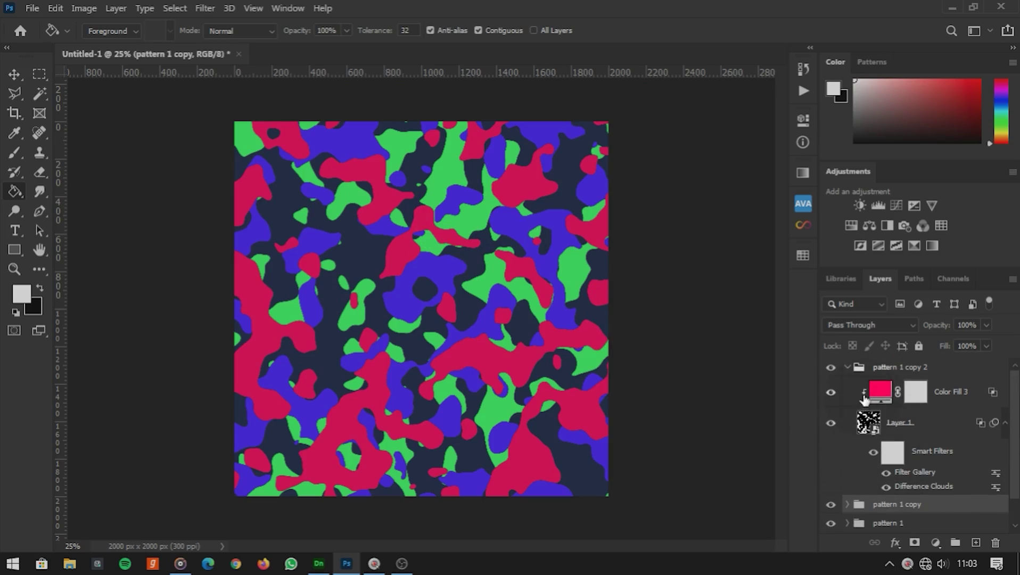
left_click(848, 368)
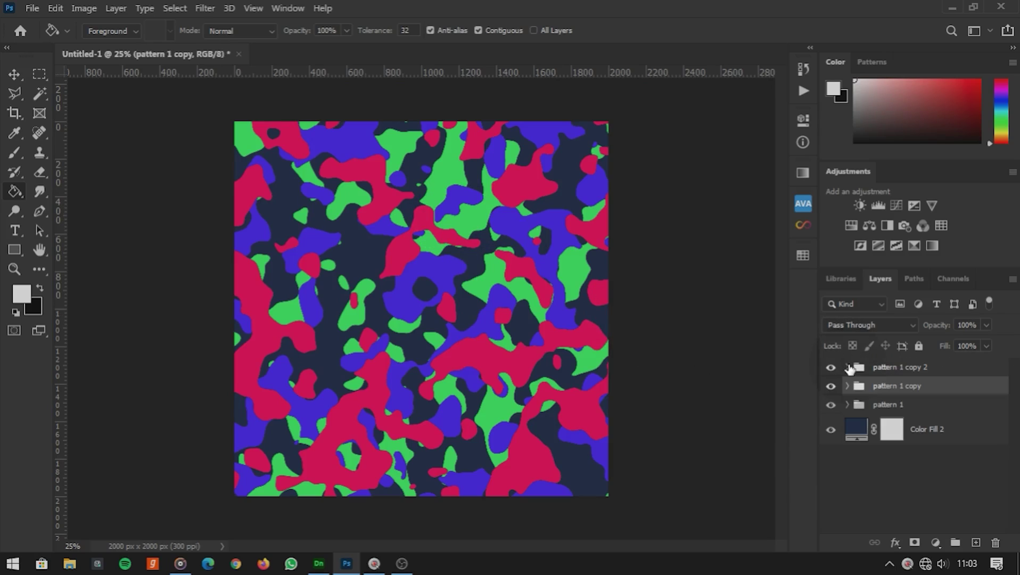
left_click(898, 404, "shift")
left_click(906, 368, "shift")
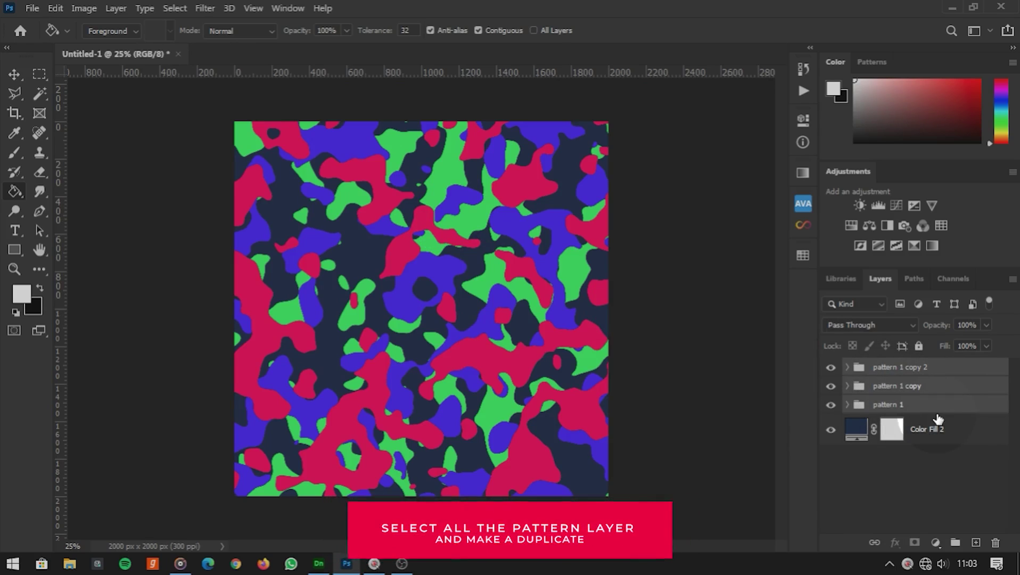
key("ctrl+j")
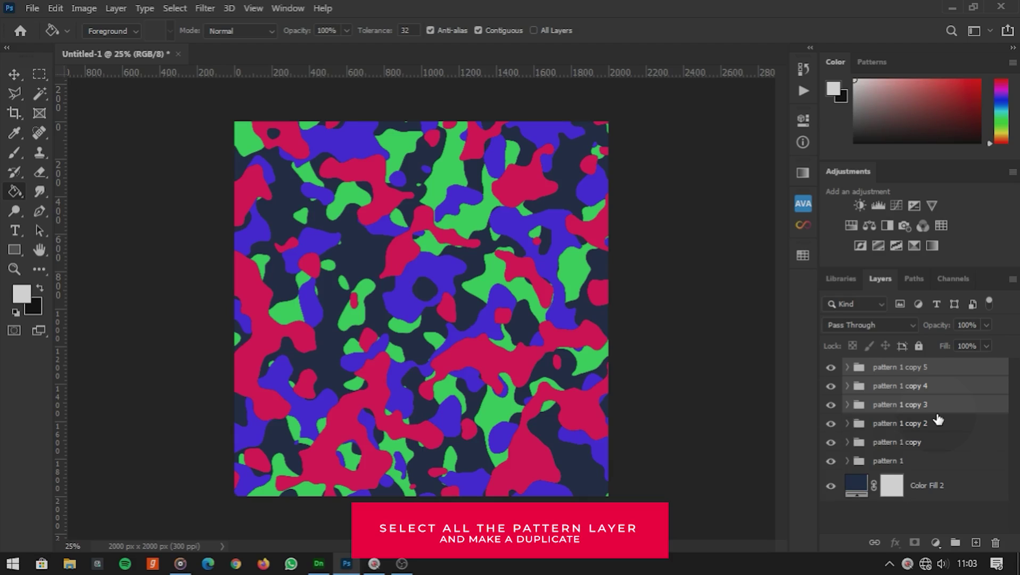
right_click(919, 390)
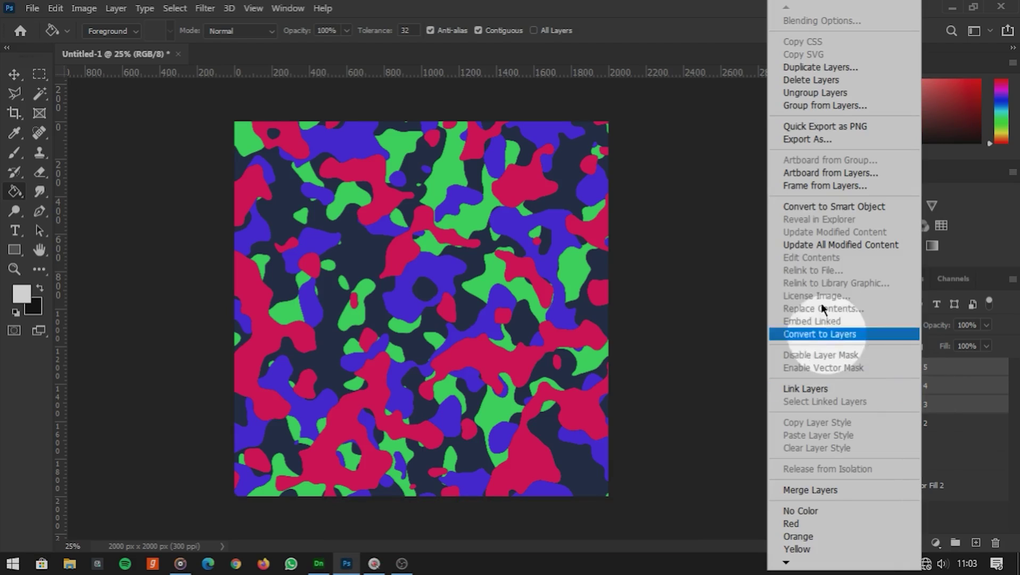
left_click(842, 208)
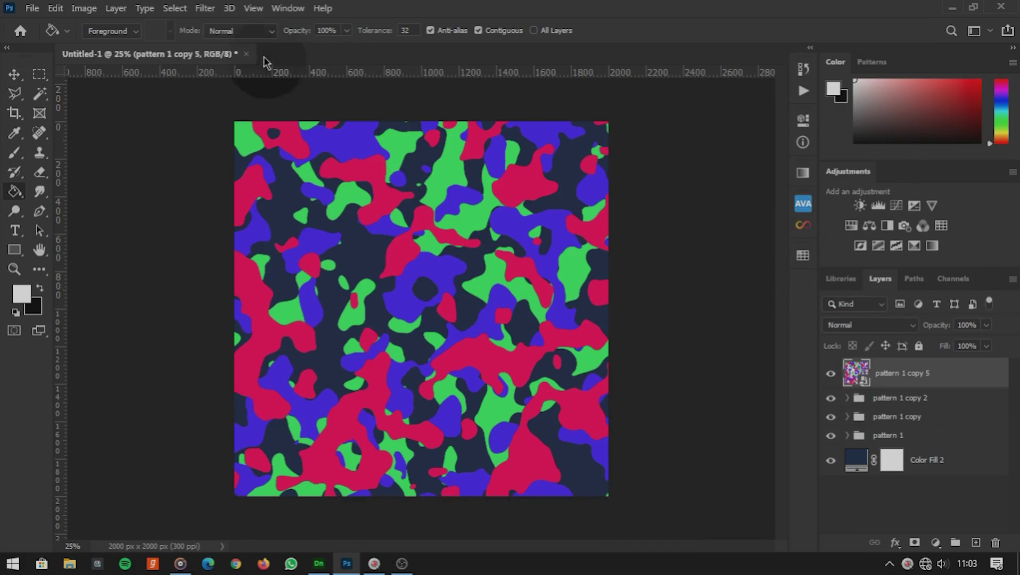
Step: Apply the Liquify filter to the pattern smart object, warping its shapes across the whole canvas into swirling marbled streaks
left_click(206, 10)
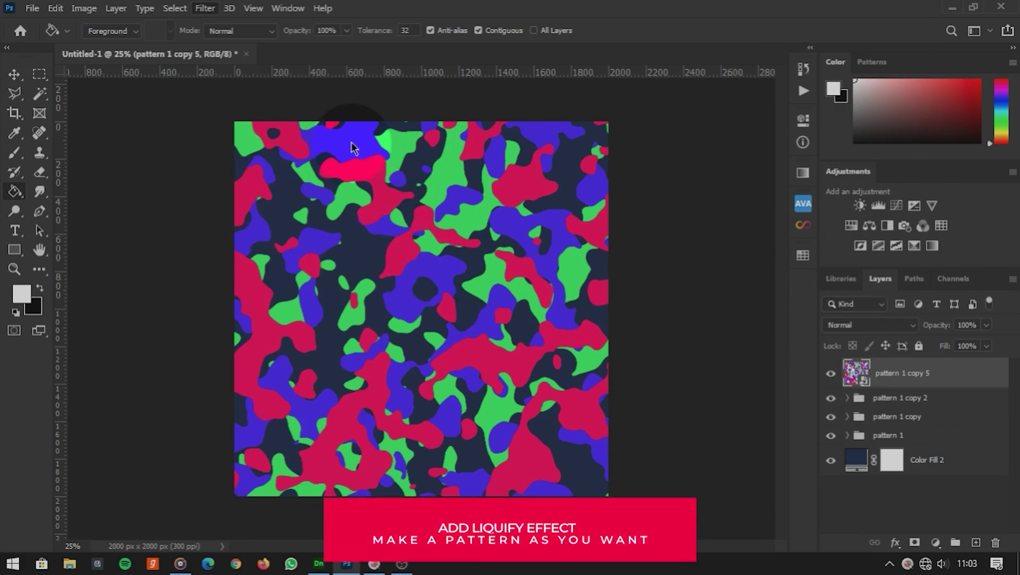
key("ctrl+shift+x")
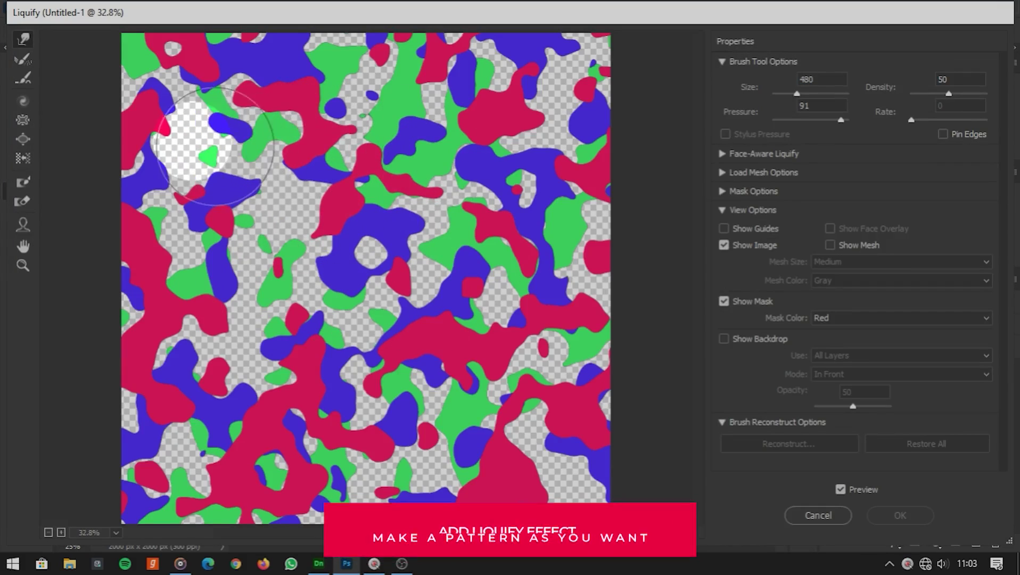
mouse_move(212, 184)
left_mouse_down()
mouse_move(202, 228)
mouse_move(214, 275)
mouse_move(257, 291)
mouse_move(255, 199)
mouse_move(312, 303)
mouse_move(360, 257)
mouse_move(469, 336)
mouse_move(471, 373)
mouse_move(527, 274)
mouse_move(523, 231)
mouse_move(476, 164)
mouse_move(375, 169)
mouse_move(224, 105)
mouse_move(300, 221)
mouse_move(447, 238)
mouse_move(254, 278)
mouse_move(269, 347)
mouse_move(306, 419)
mouse_move(196, 445)
mouse_move(314, 497)
mouse_move(379, 455)
mouse_move(458, 474)
mouse_move(551, 365)
mouse_move(516, 309)
mouse_move(508, 145)
mouse_move(397, 88)
mouse_move(301, 85)
mouse_move(252, 116)
mouse_move(257, 210)
mouse_move(305, 356)
mouse_move(380, 421)
mouse_move(422, 125)
mouse_move(441, 358)
mouse_move(473, 420)
mouse_move(551, 291)
mouse_move(576, 94)
mouse_move(490, 78)
mouse_move(521, 175)
mouse_move(558, 421)
mouse_move(524, 521)
mouse_move(294, 449)
mouse_move(155, 463)
mouse_move(169, 439)
mouse_move(358, 444)
mouse_move(483, 490)
mouse_move(576, 471)
left_mouse_up()
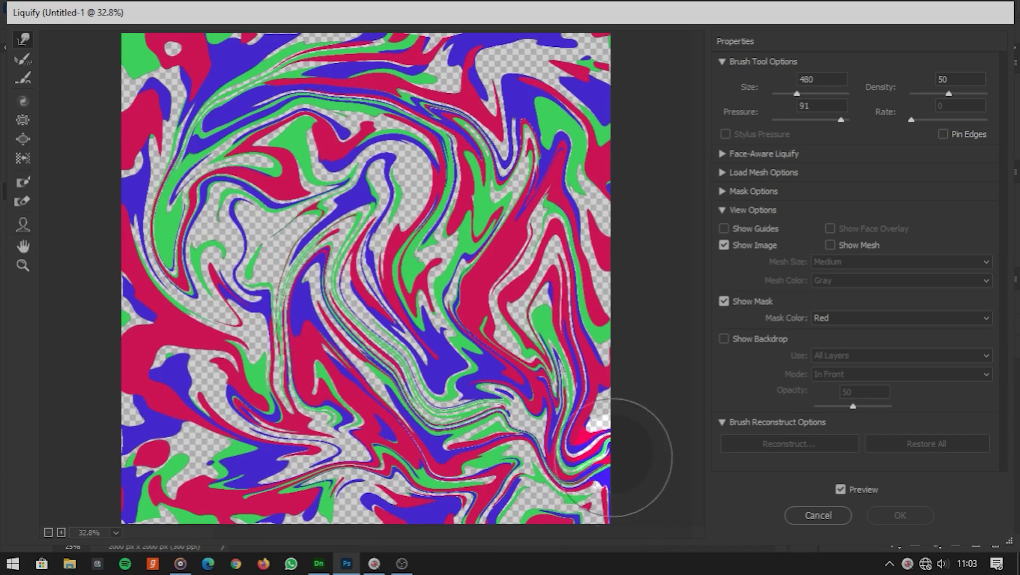
mouse_move(564, 115)
left_mouse_down()
mouse_move(533, 65)
mouse_move(505, 121)
left_mouse_up()
mouse_move(166, 95)
left_mouse_down()
mouse_move(160, 69)
mouse_move(273, 222)
mouse_move(196, 73)
mouse_move(245, 154)
mouse_move(186, 123)
left_mouse_up()
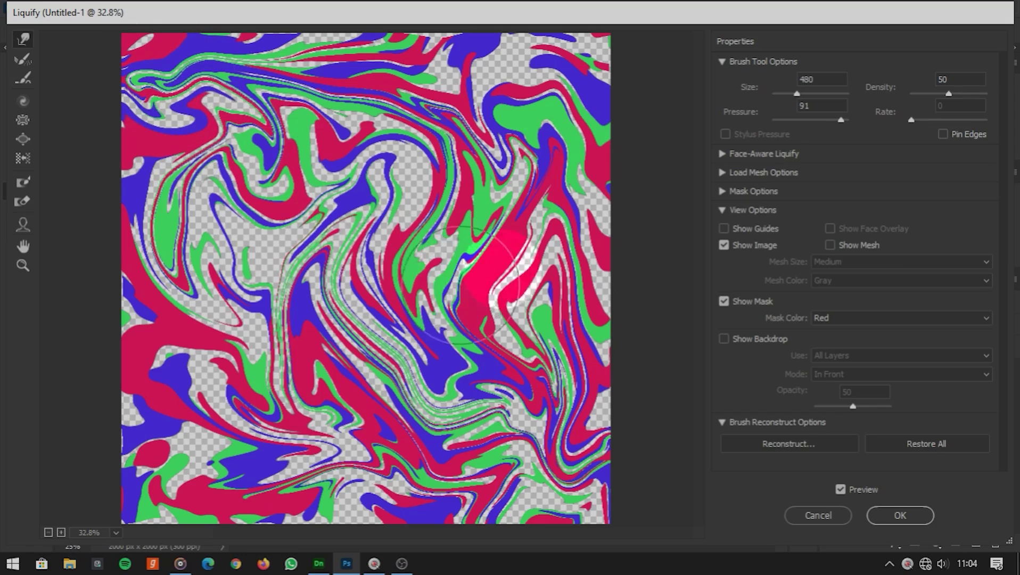
left_click(899, 517)
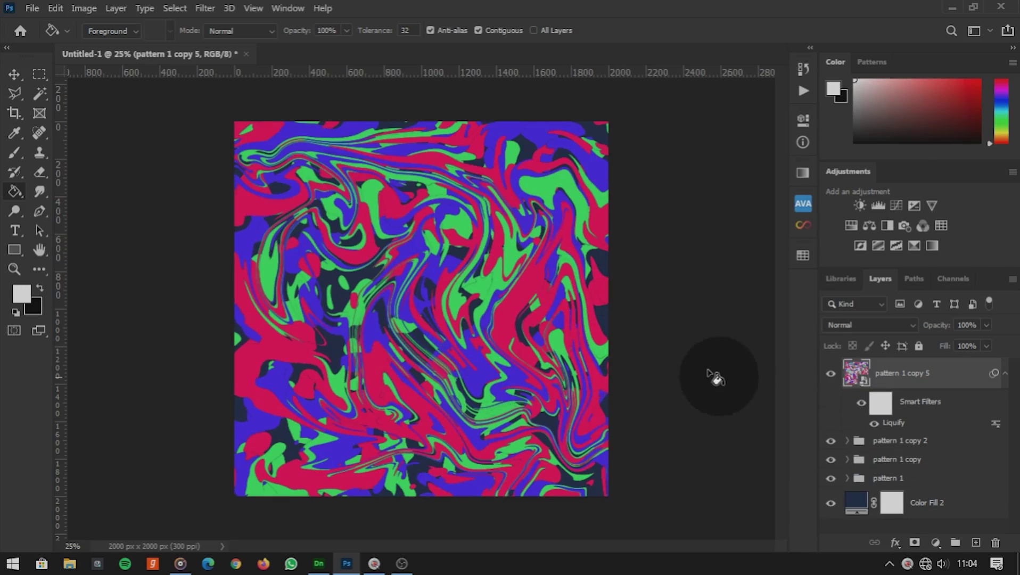
Step: Hide the three original pattern groups, keeping the navy Color Fill 2 visible behind the liquified smart object
left_click_drag(836, 446, 834, 485)
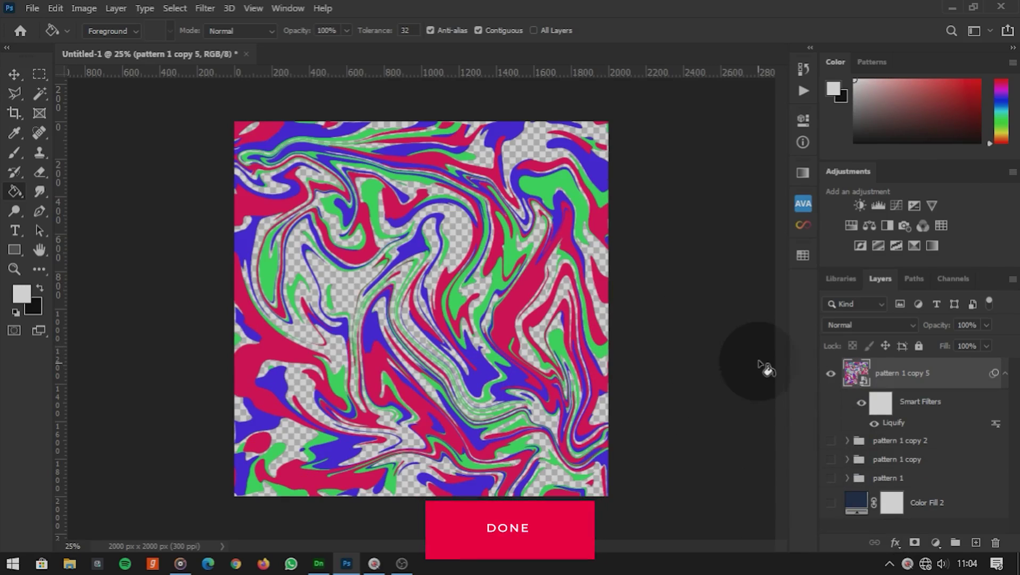
left_click(831, 504)
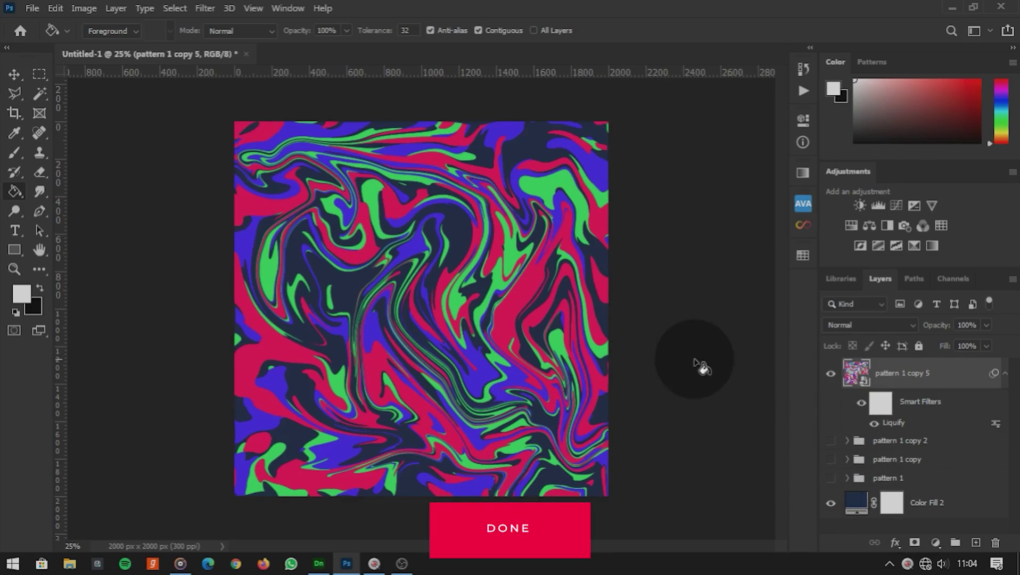